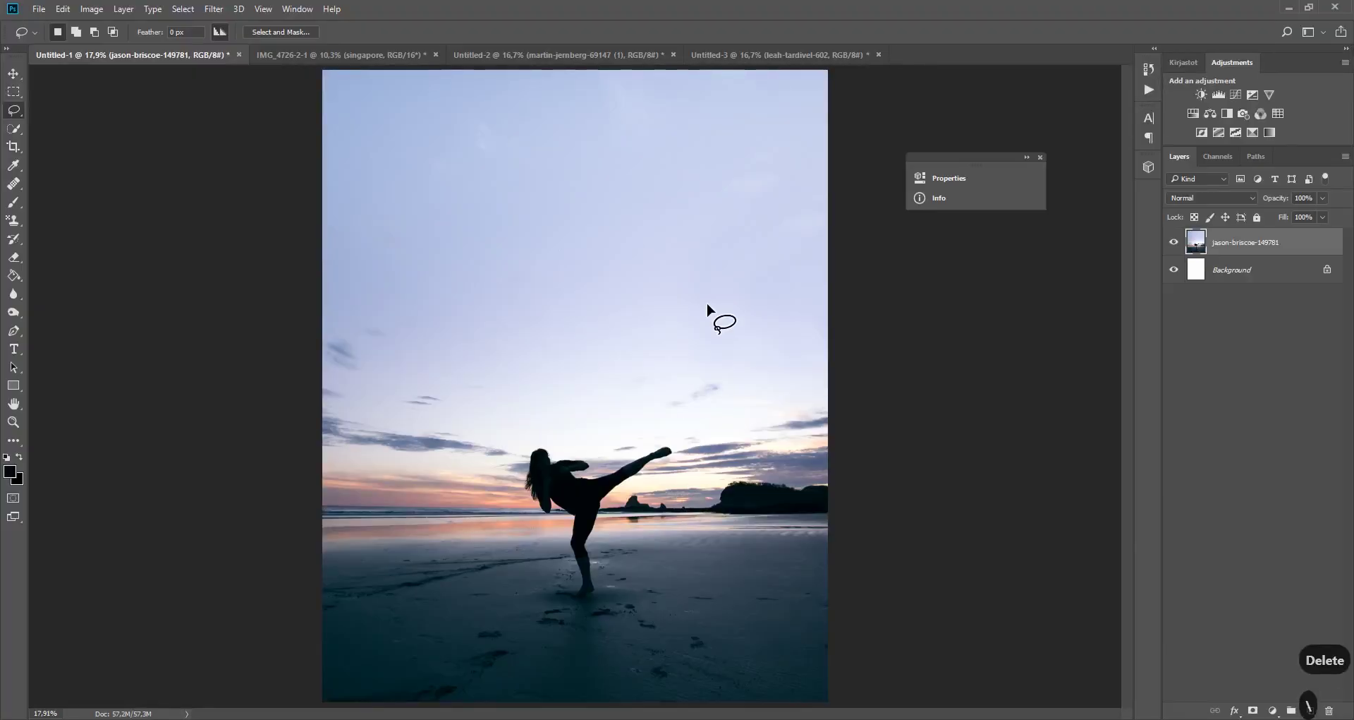
Draw a rectangular marquee over the sky down to the horizon.
{"action": "key", "text": "ctrl+minus"}
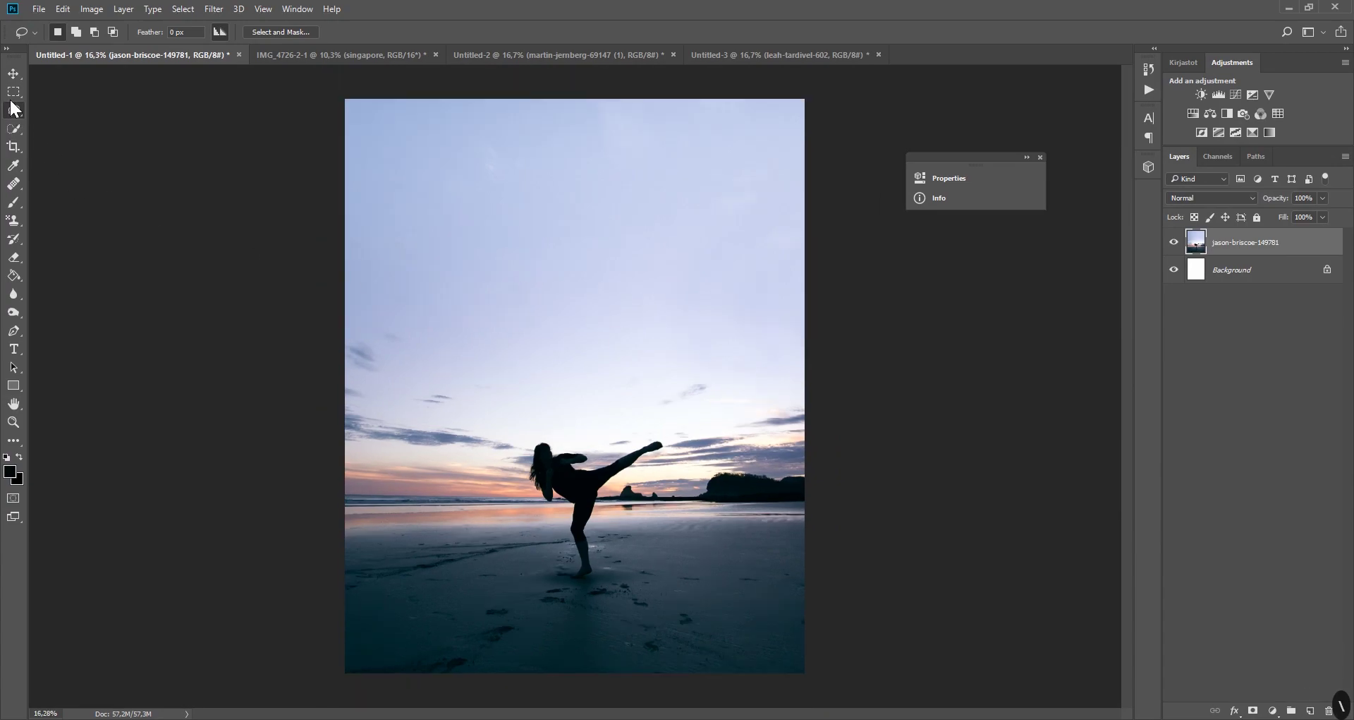
{"action": "left_click", "coordinate": [12, 93]}
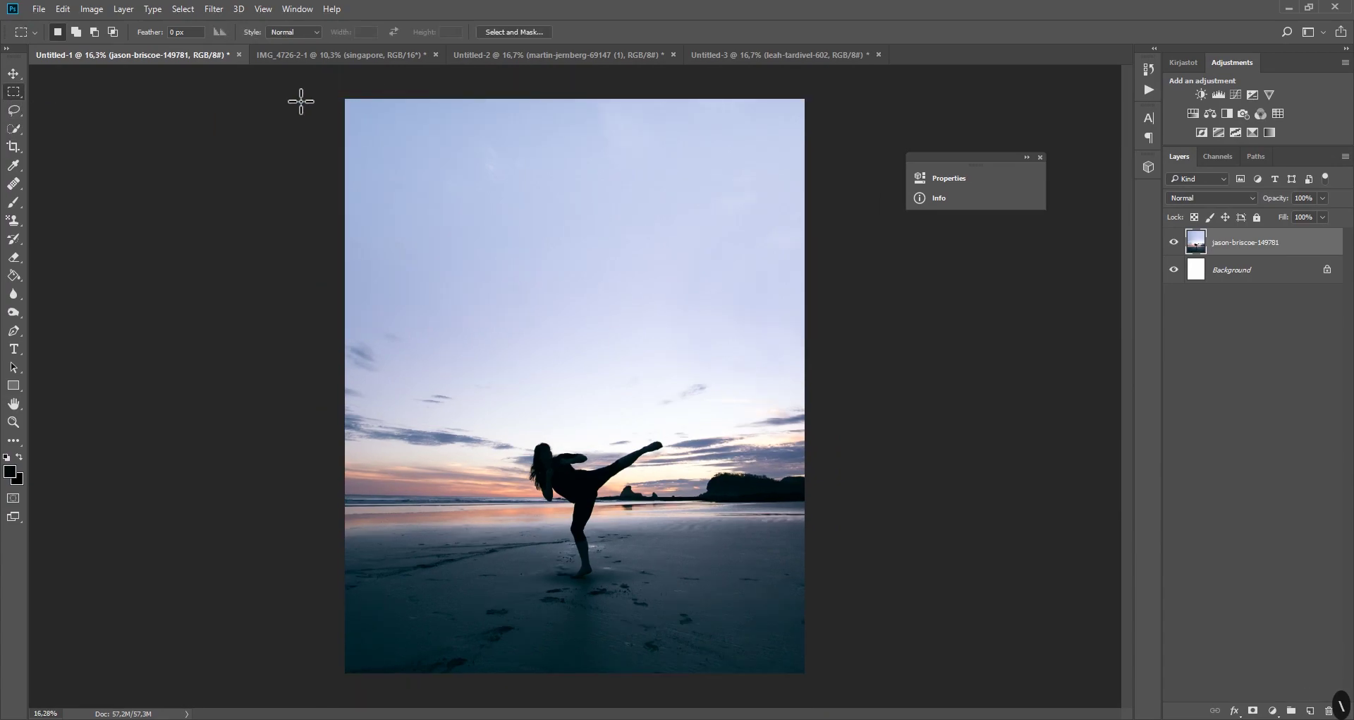
{"action": "left_click_drag", "start_coordinate": [301, 101], "coordinate": [926, 496]}
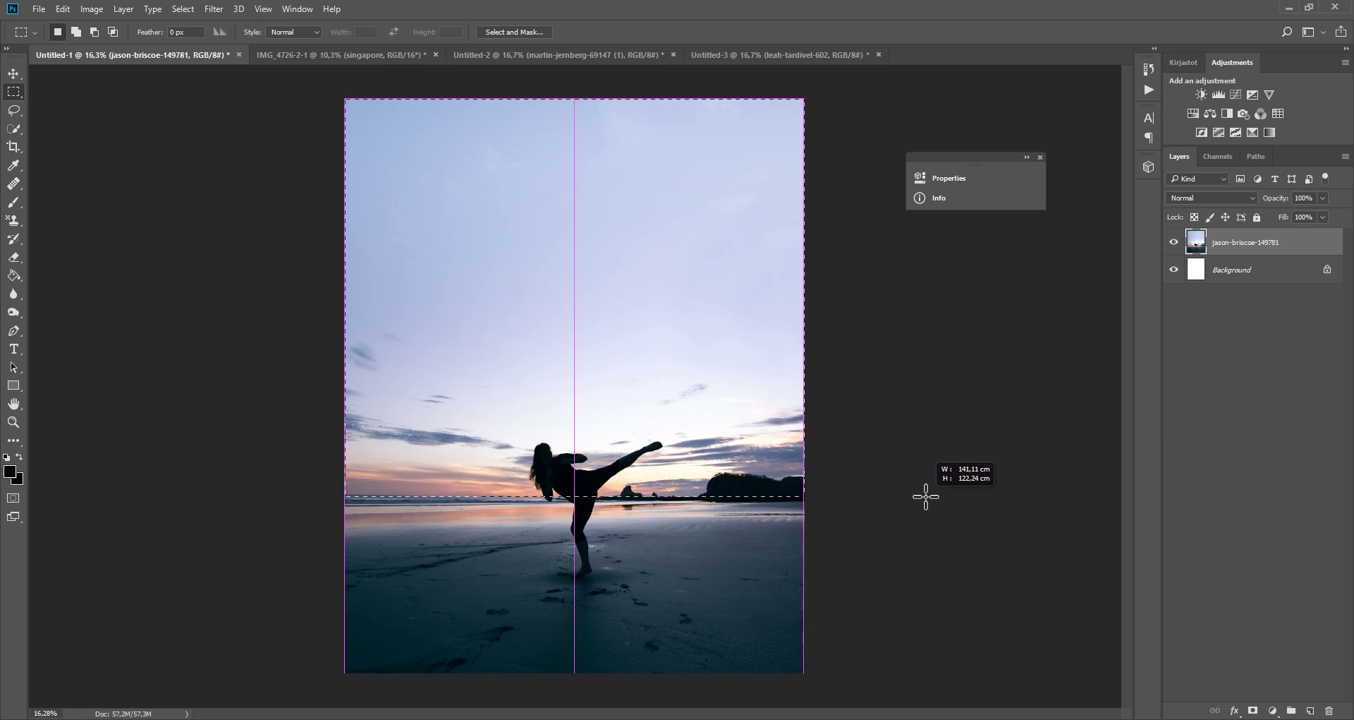
{"action": "left_click_drag", "start_coordinate": [926, 496], "coordinate": [940, 500]}
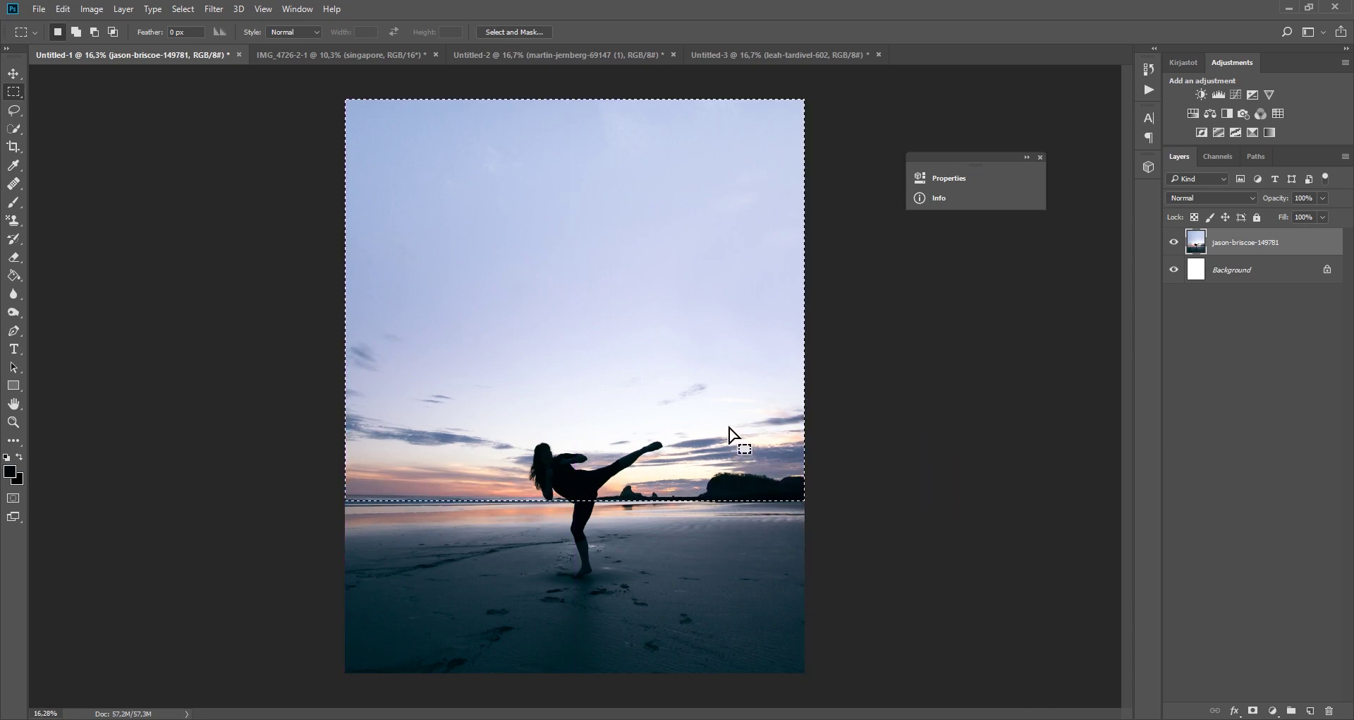
Use Color Range with Fuzziness raised to 166 to select the silhouette and island.
{"action": "left_click", "coordinate": [182, 8]}
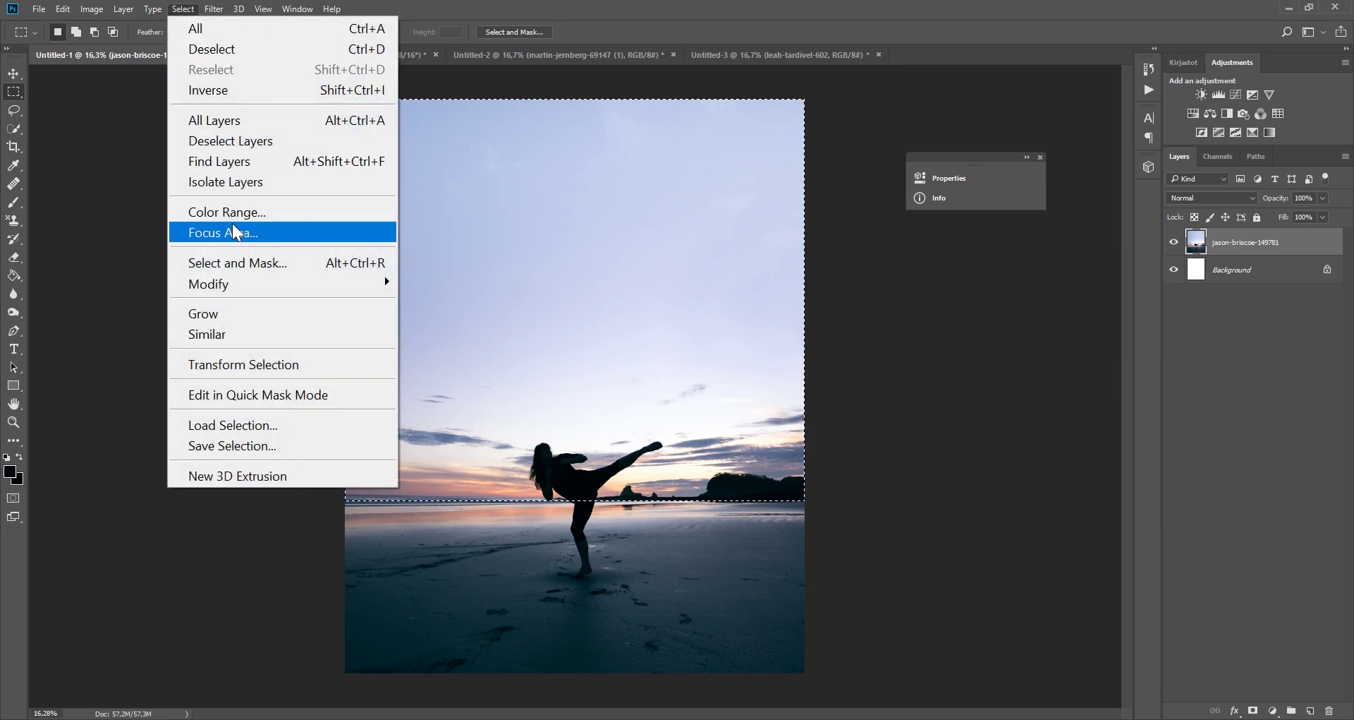
{"action": "left_click", "coordinate": [331, 208]}
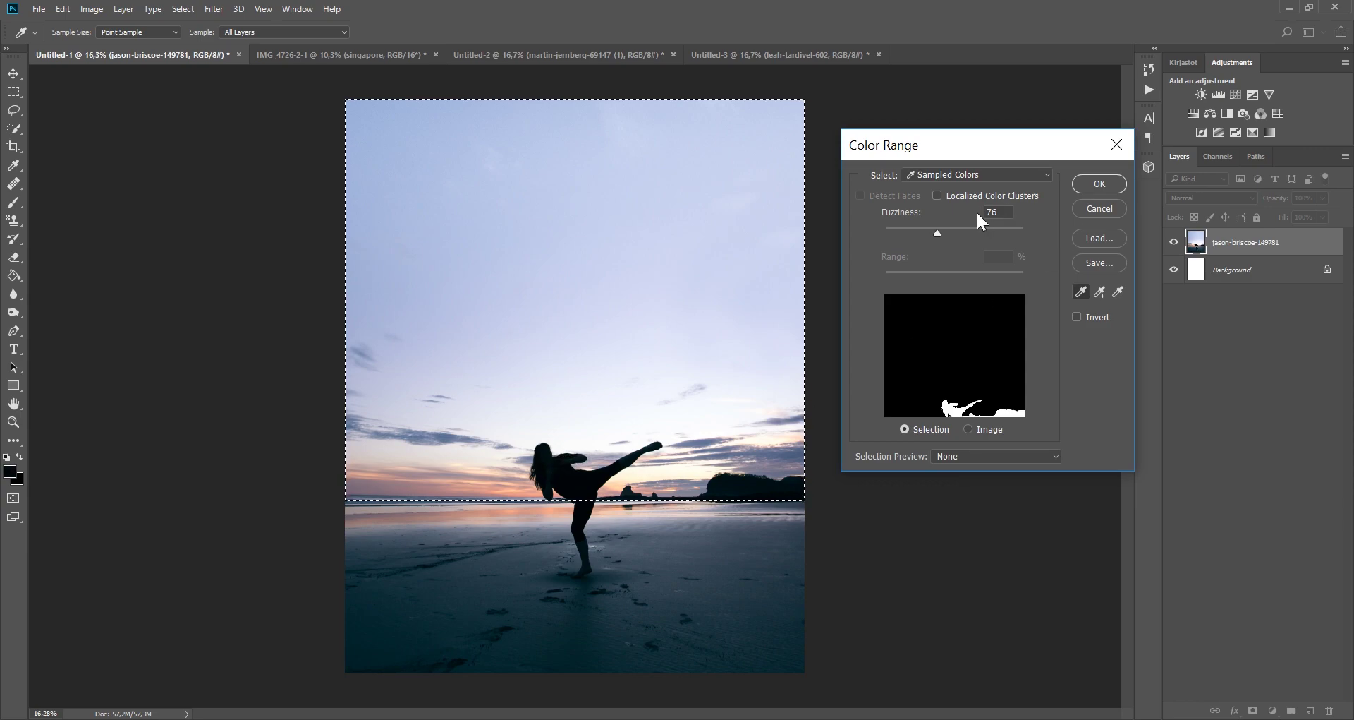
{"action": "mouse_move", "coordinate": [939, 230]}
{"action": "left_mouse_down"}
{"action": "mouse_move", "coordinate": [1001, 241]}
{"action": "mouse_move", "coordinate": [949, 258]}
{"action": "left_mouse_up"}
{"action": "left_click", "coordinate": [1098, 184]}
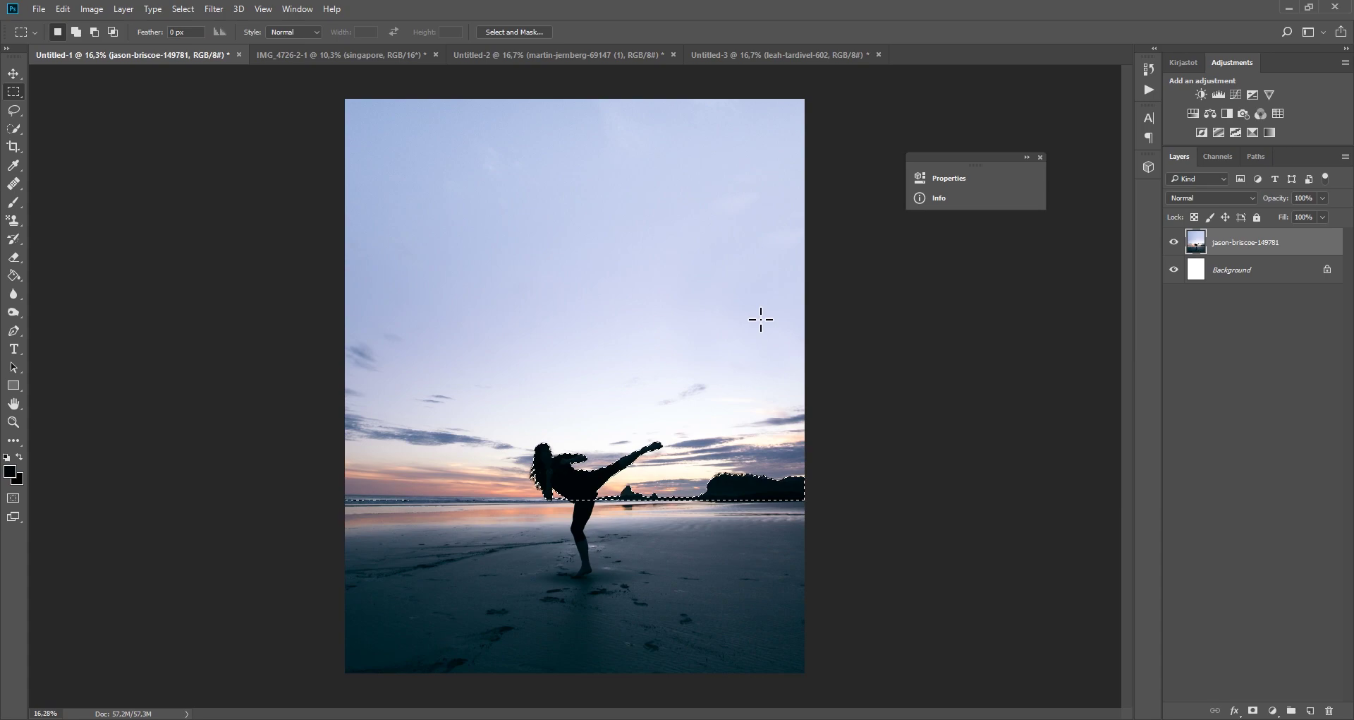
Invert the selection, subtract the beach, invert back and add a layer mask hiding the sky.
{"action": "key", "text": "ctrl+shift+i"}
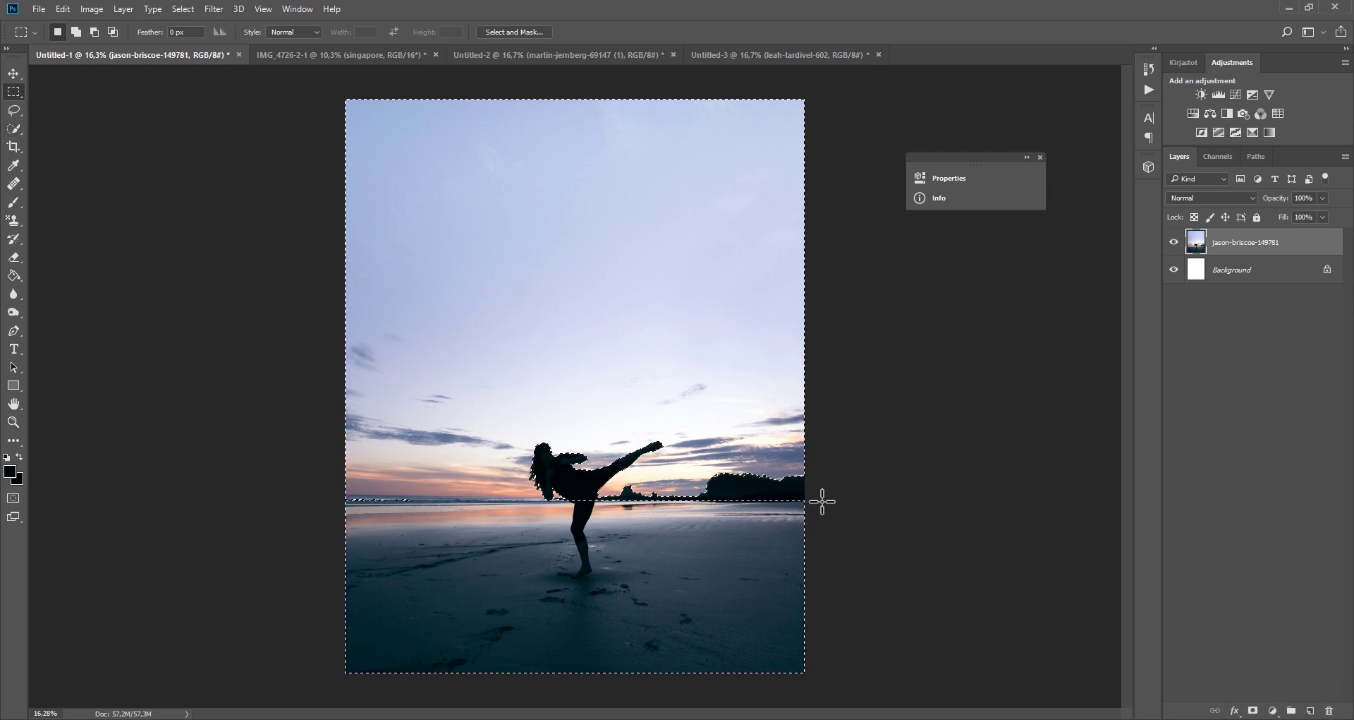
{"action": "mouse_move", "coordinate": [824, 499]}
{"action": "left_mouse_down"}
{"action": "mouse_move", "coordinate": [379, 701]}
{"action": "mouse_move", "coordinate": [581, 659]}
{"action": "left_mouse_up"}
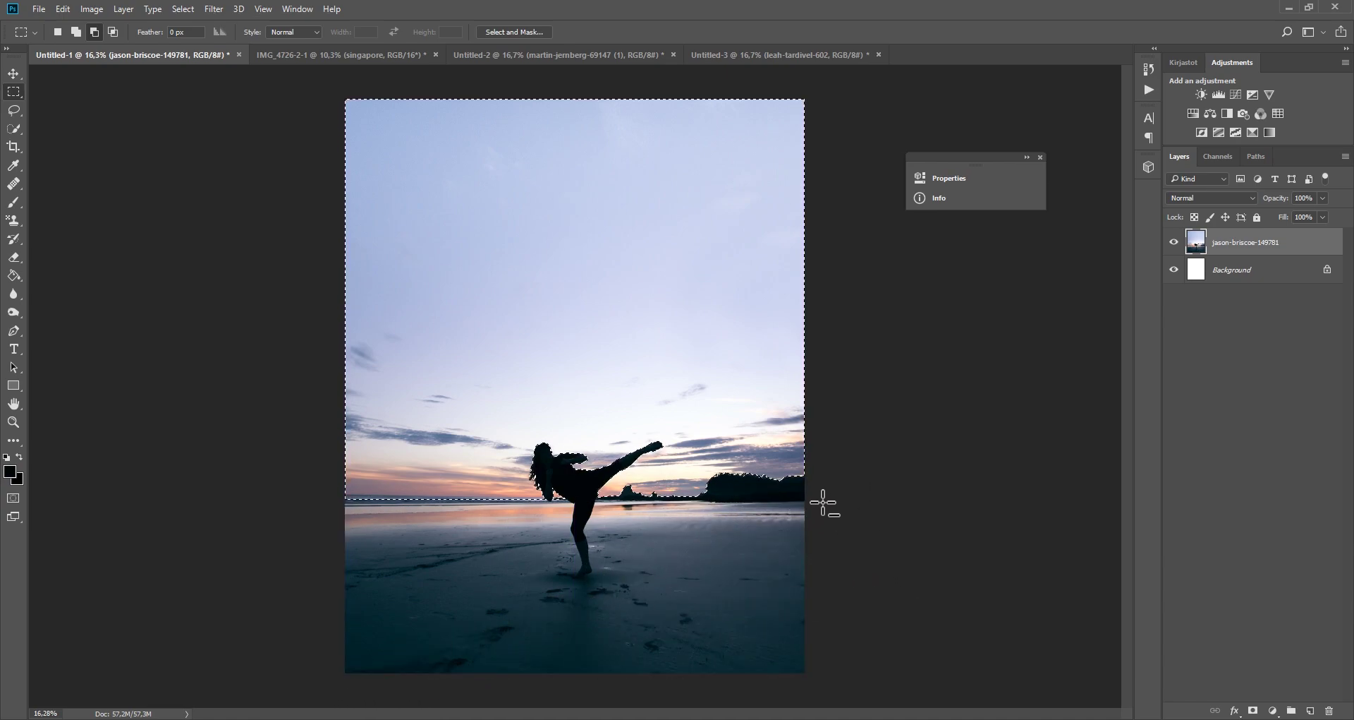
{"action": "left_click_drag", "start_coordinate": [822, 499], "coordinate": [862, 554]}
{"action": "left_click_drag", "start_coordinate": [831, 504], "coordinate": [1177, 502]}
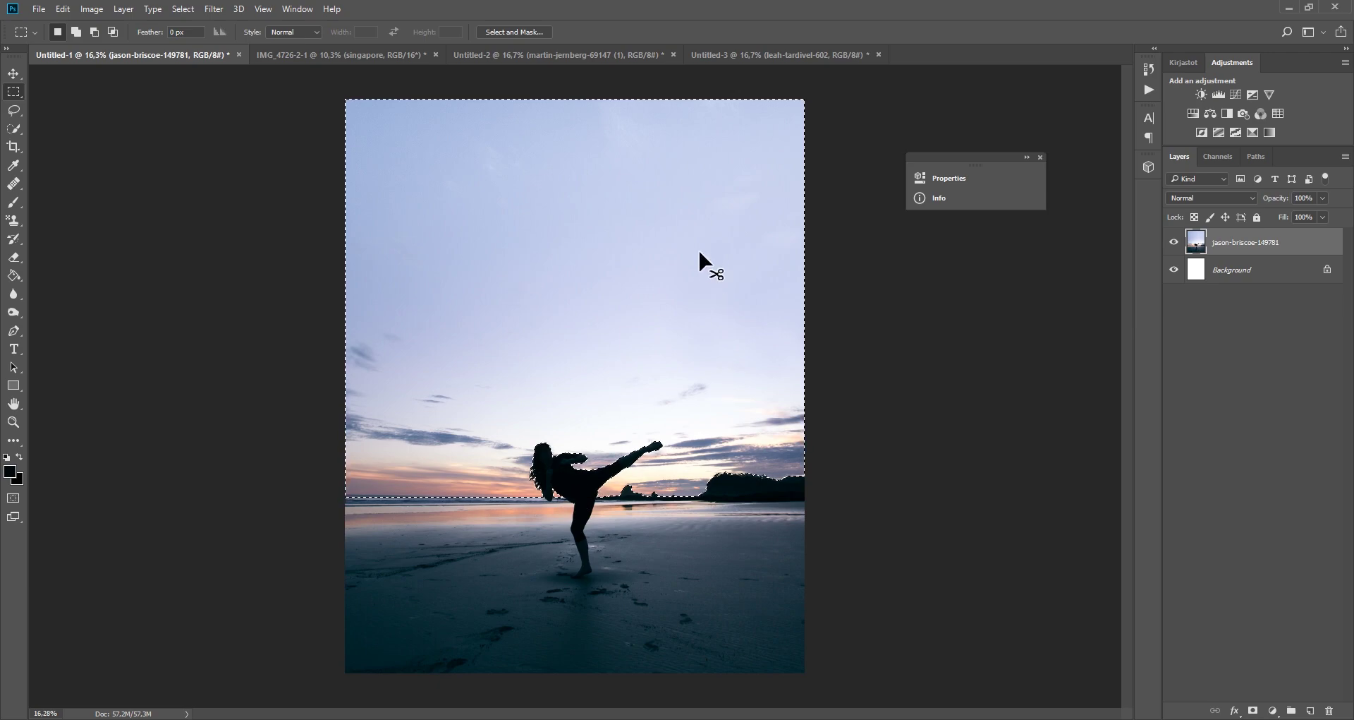
{"action": "key", "text": "ctrl+shift+i"}
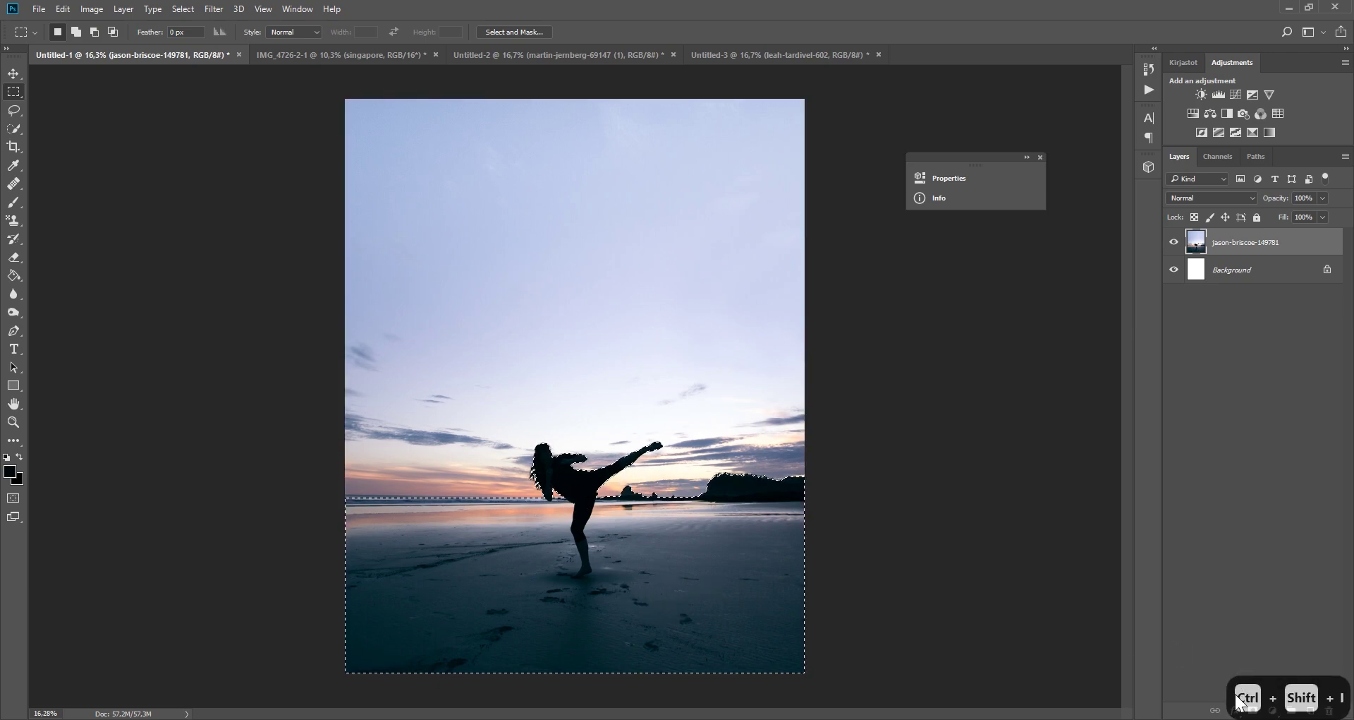
{"action": "left_click", "coordinate": [1243, 708]}
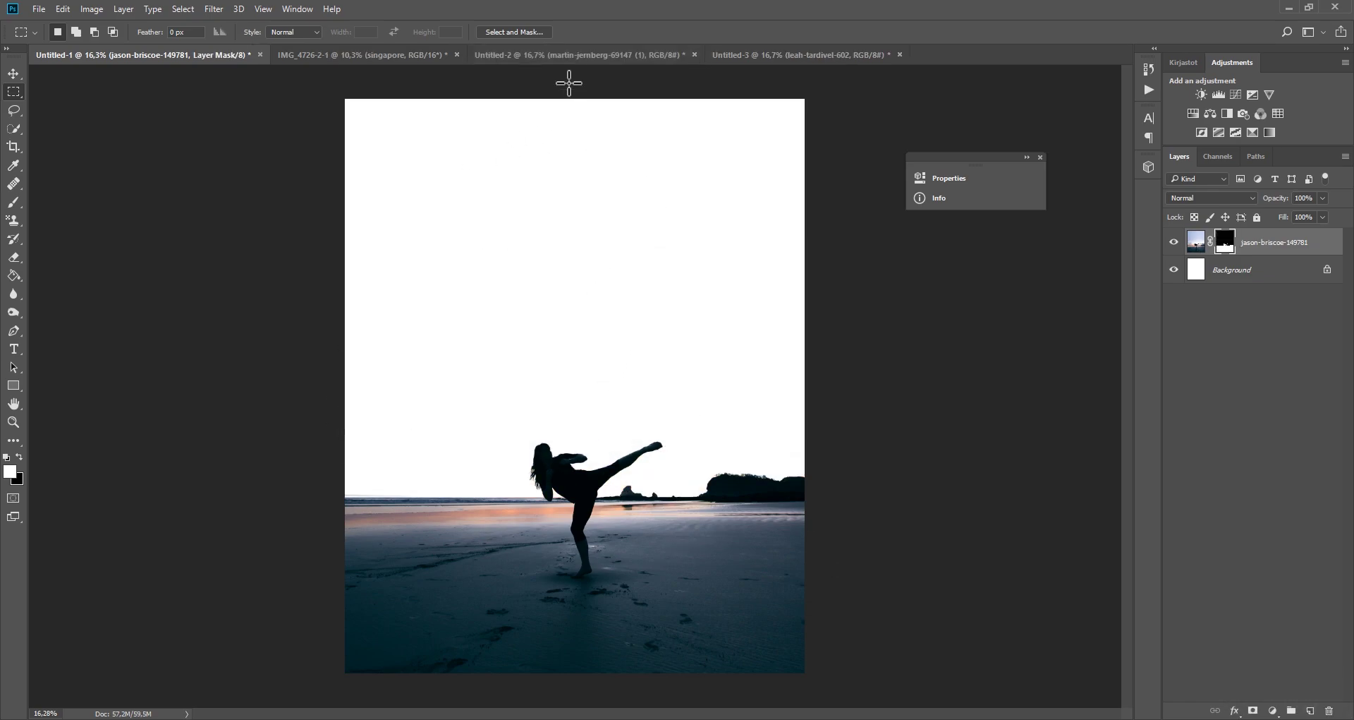
Bring the starry night sky into Untitled-1, fit it to the canvas and place it below jason-briscoe.
{"action": "key", "text": "ctrl+Tab"}
{"action": "key", "text": "v"}
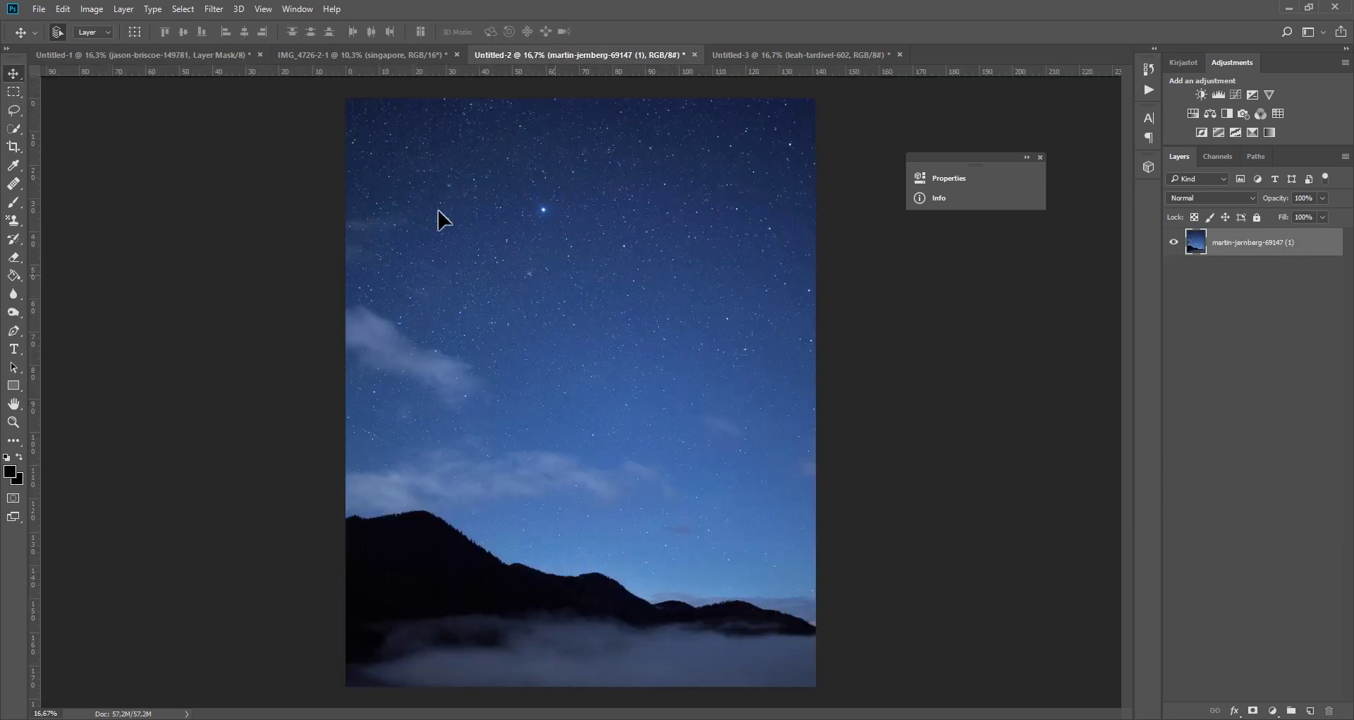
{"action": "left_click_drag", "start_coordinate": [438, 220], "coordinate": [612, 374]}
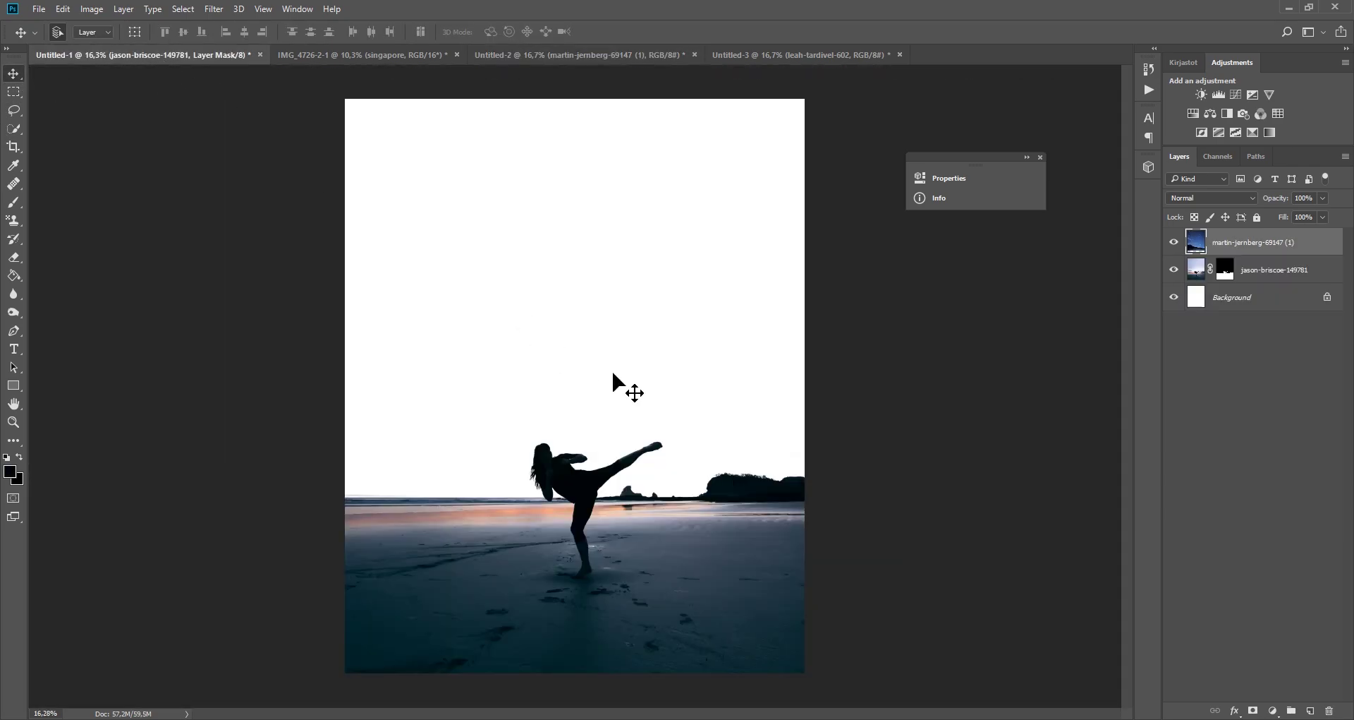
{"action": "key", "text": "ctrl+t"}
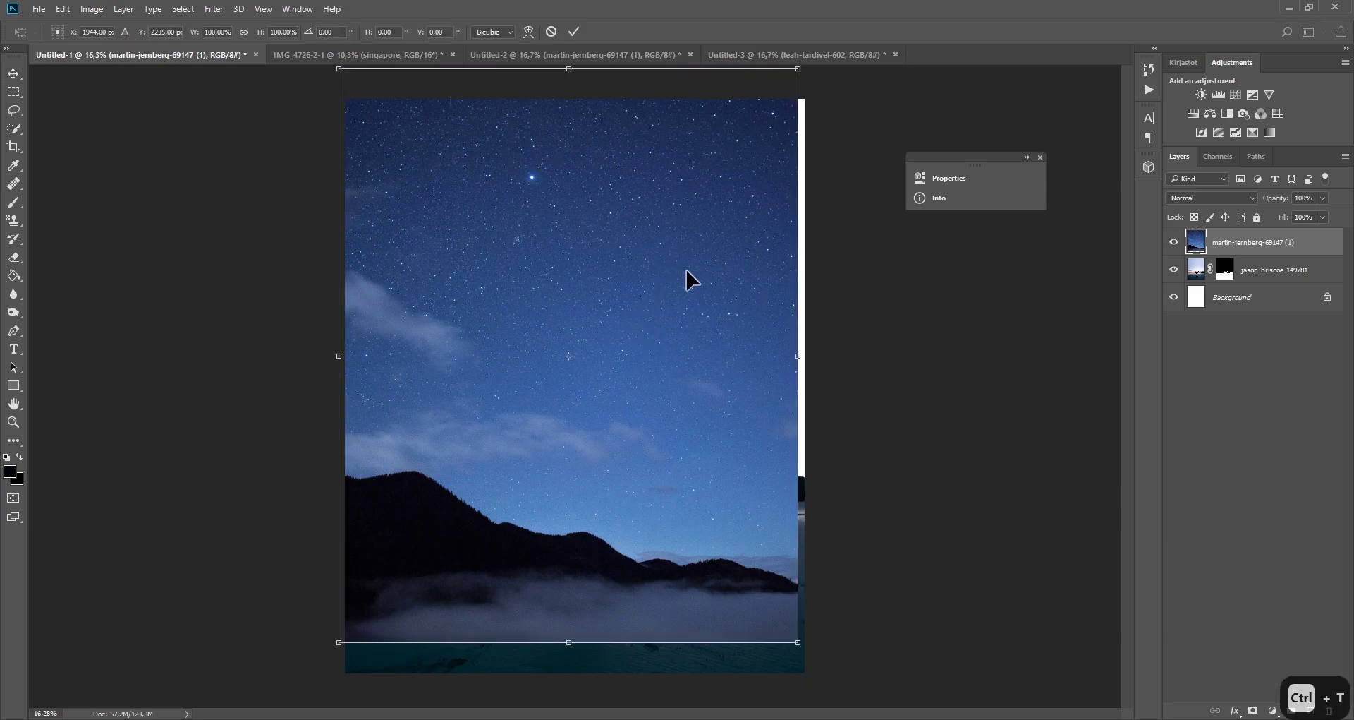
{"action": "left_click_drag", "start_coordinate": [687, 271], "coordinate": [693, 300]}
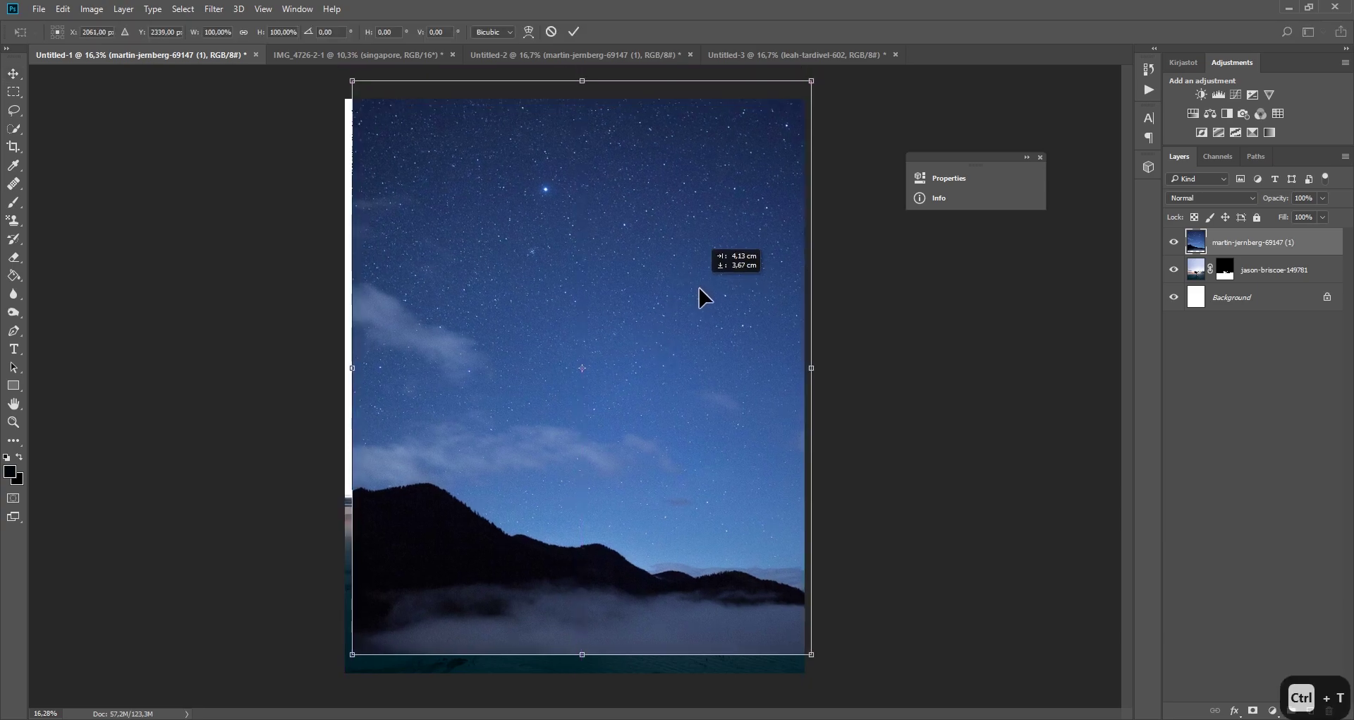
{"action": "left_click", "coordinate": [567, 34]}
{"action": "left_click_drag", "start_coordinate": [1263, 242], "coordinate": [1255, 282]}
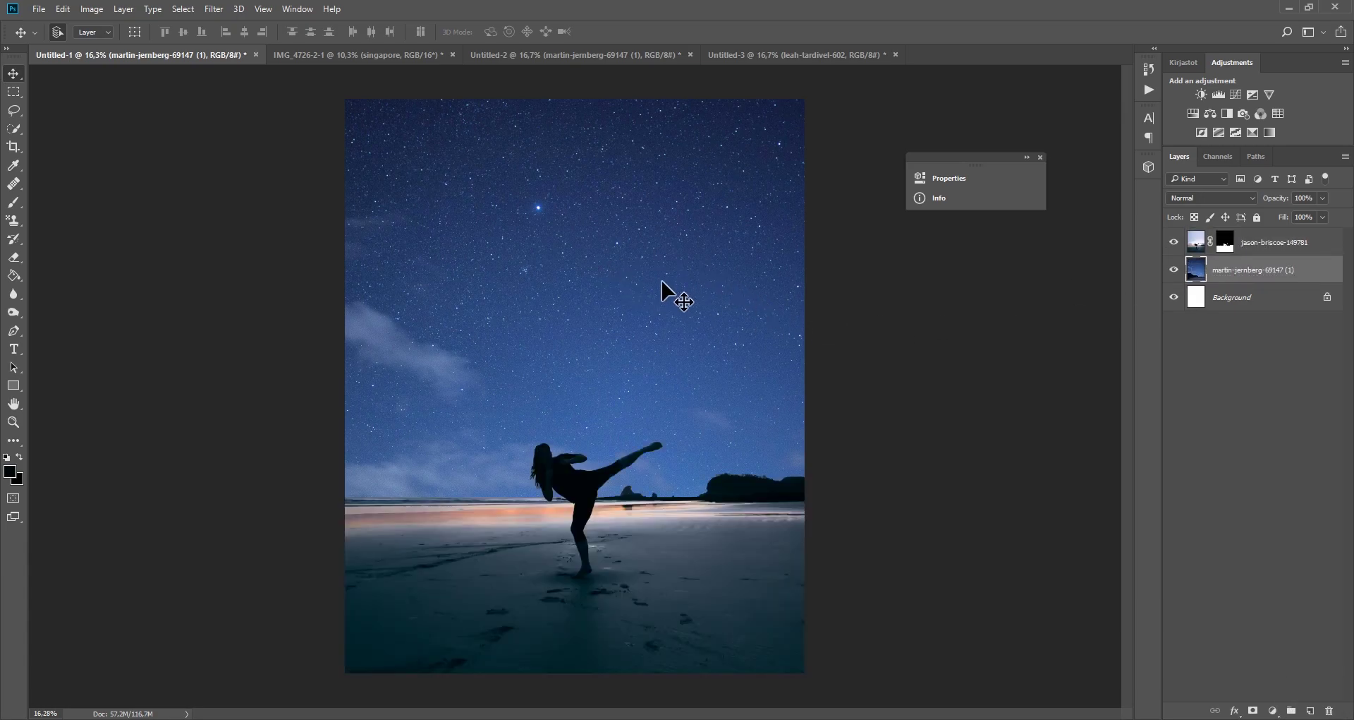
Bring the pink-orange sunset photo into the composite and move it down to fill the lower sky.
{"action": "left_click", "coordinate": [746, 55]}
{"action": "left_click_drag", "start_coordinate": [536, 215], "coordinate": [540, 413]}
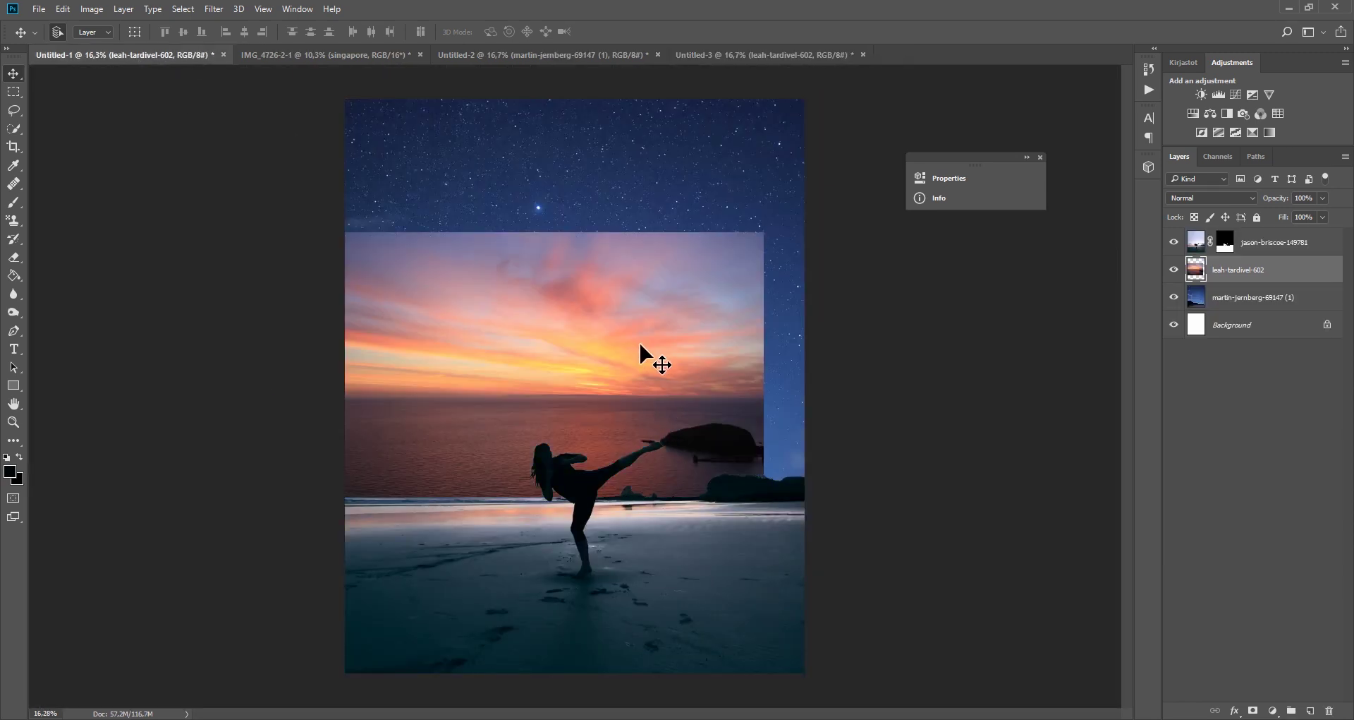
{"action": "mouse_move", "coordinate": [653, 357]}
{"action": "left_mouse_down"}
{"action": "mouse_move", "coordinate": [712, 423]}
{"action": "mouse_move", "coordinate": [682, 446]}
{"action": "left_mouse_up"}
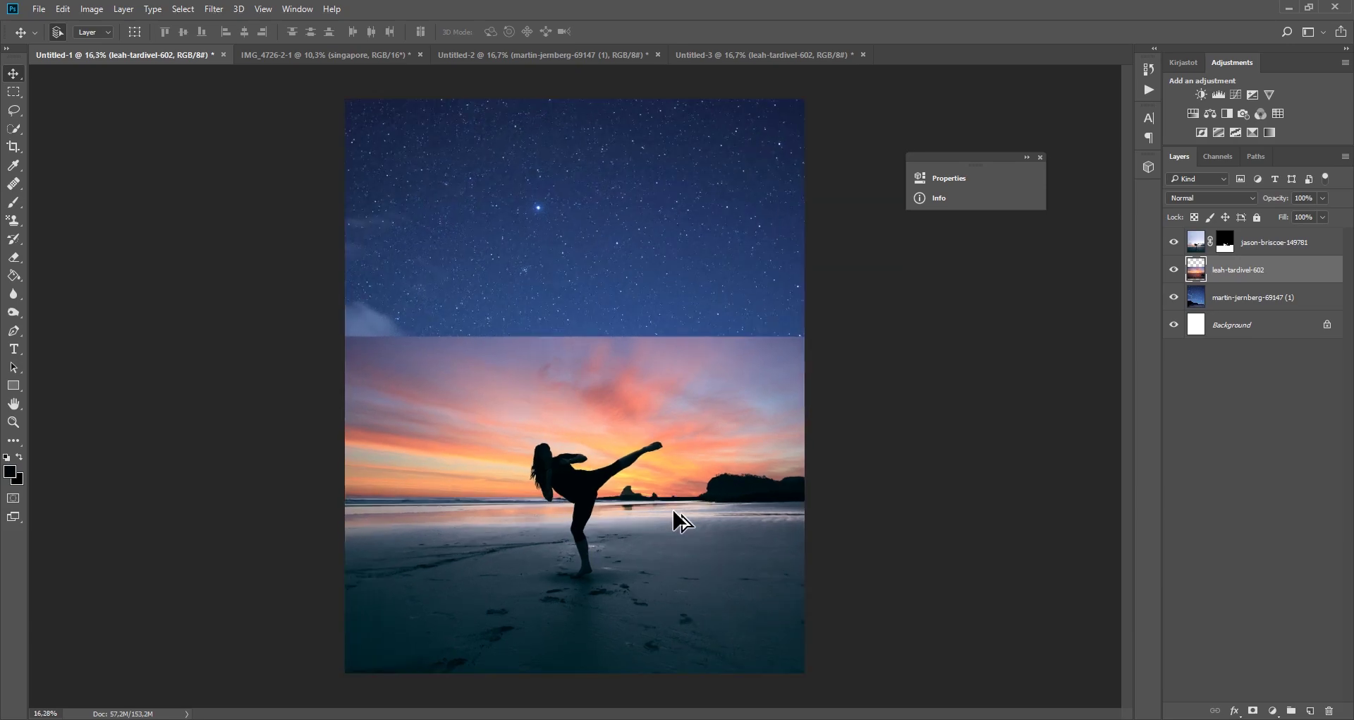
{"action": "scroll", "coordinate": [605, 433], "scroll_direction": "up", "scroll_amount": 1}
Add a layer mask to the sunset layer and fill it black to hide the sunset.
{"action": "scroll", "coordinate": [640, 563], "scroll_direction": "down", "scroll_amount": 1}
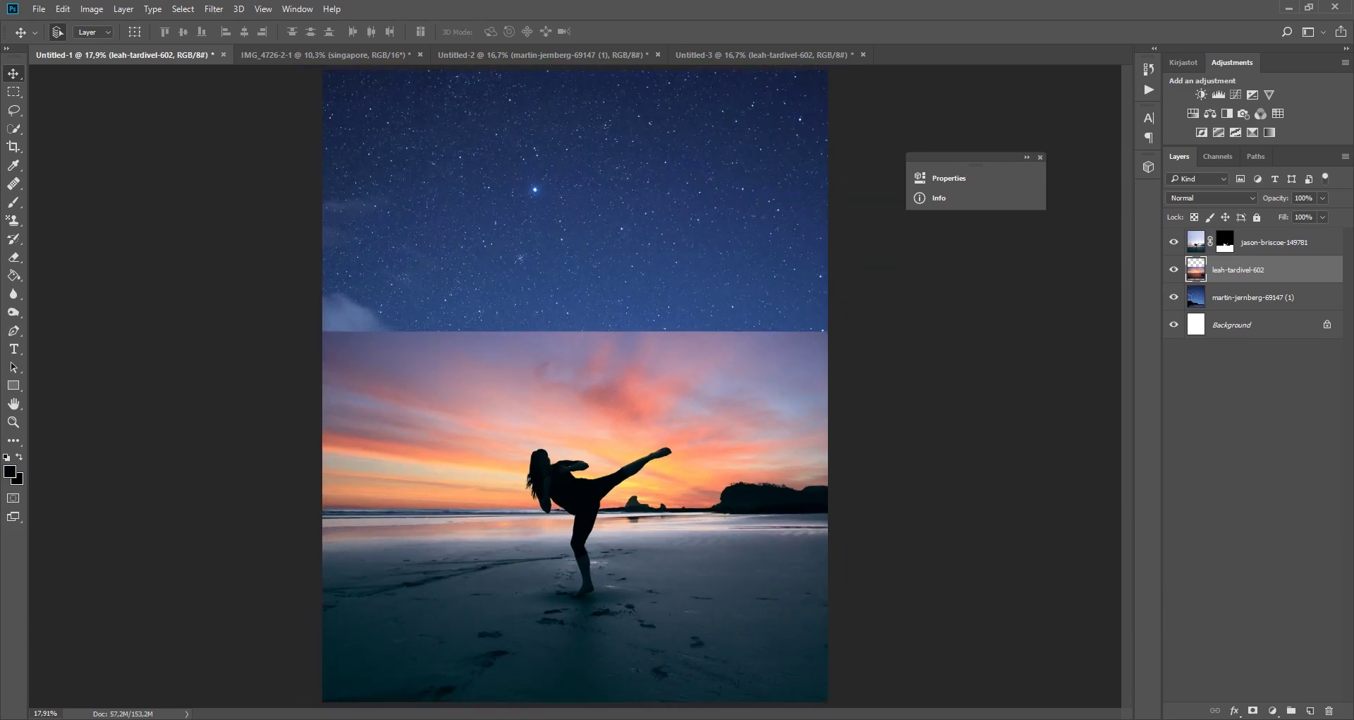
{"action": "left_click", "coordinate": [1253, 711]}
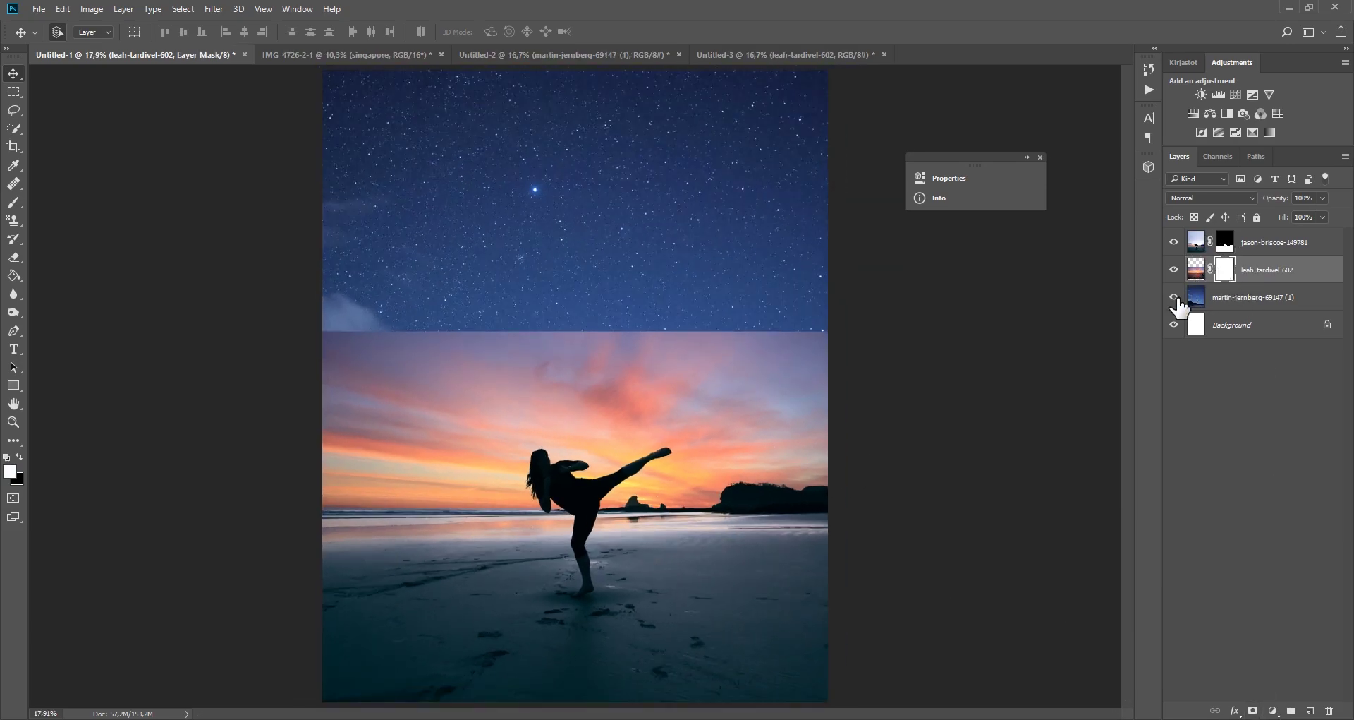
{"action": "left_click", "coordinate": [12, 276]}
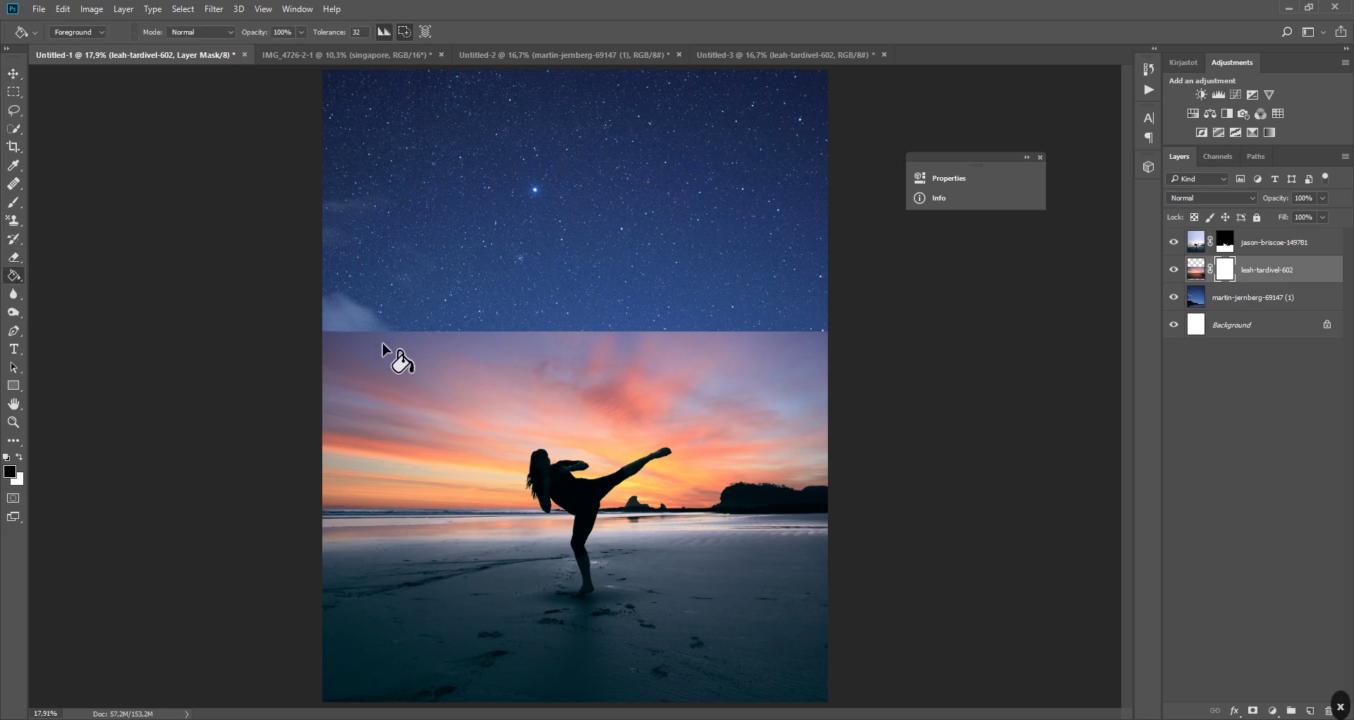
{"action": "key", "text": "x"}
{"action": "left_click", "coordinate": [695, 479]}
{"action": "scroll", "coordinate": [695, 480], "scroll_direction": "down", "scroll_amount": 3, "text": "alt"}
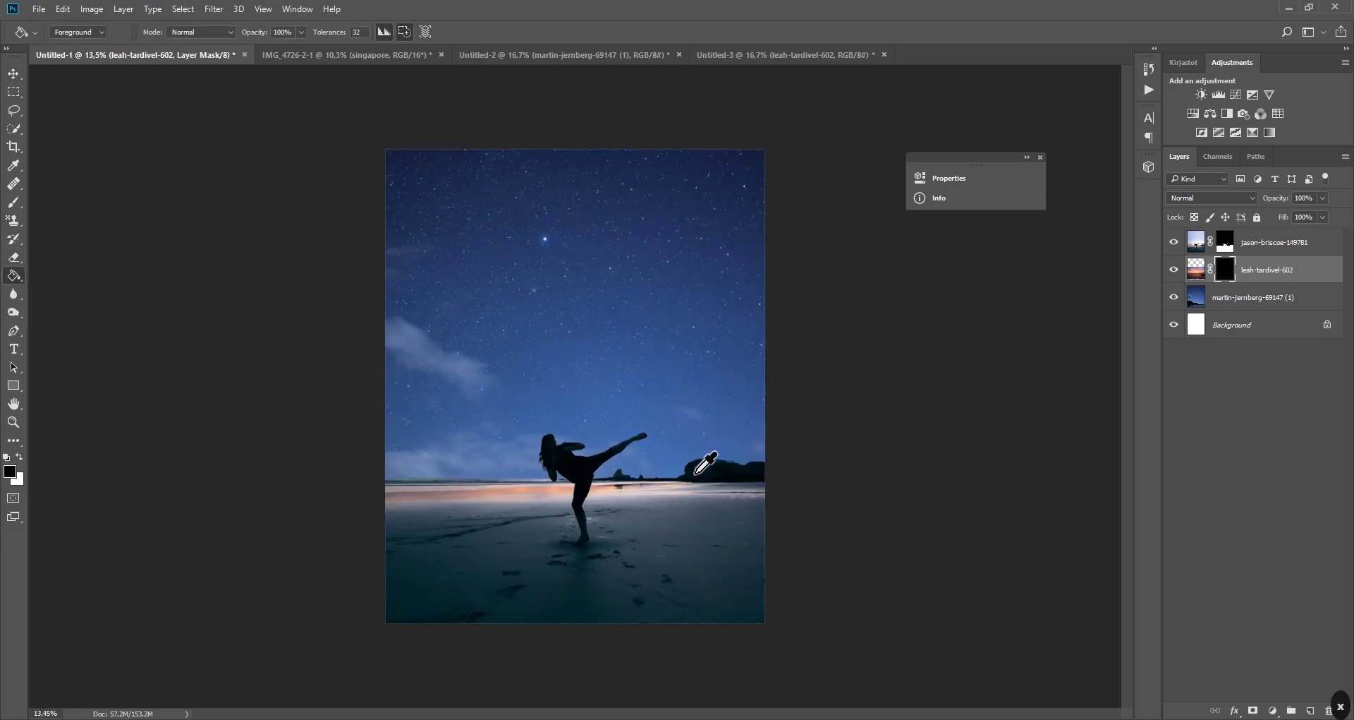
{"action": "scroll", "coordinate": [620, 518], "scroll_direction": "up", "scroll_amount": 2, "text": "alt"}
{"action": "scroll", "coordinate": [600, 540], "scroll_direction": "up", "scroll_amount": 1, "text": "alt"}
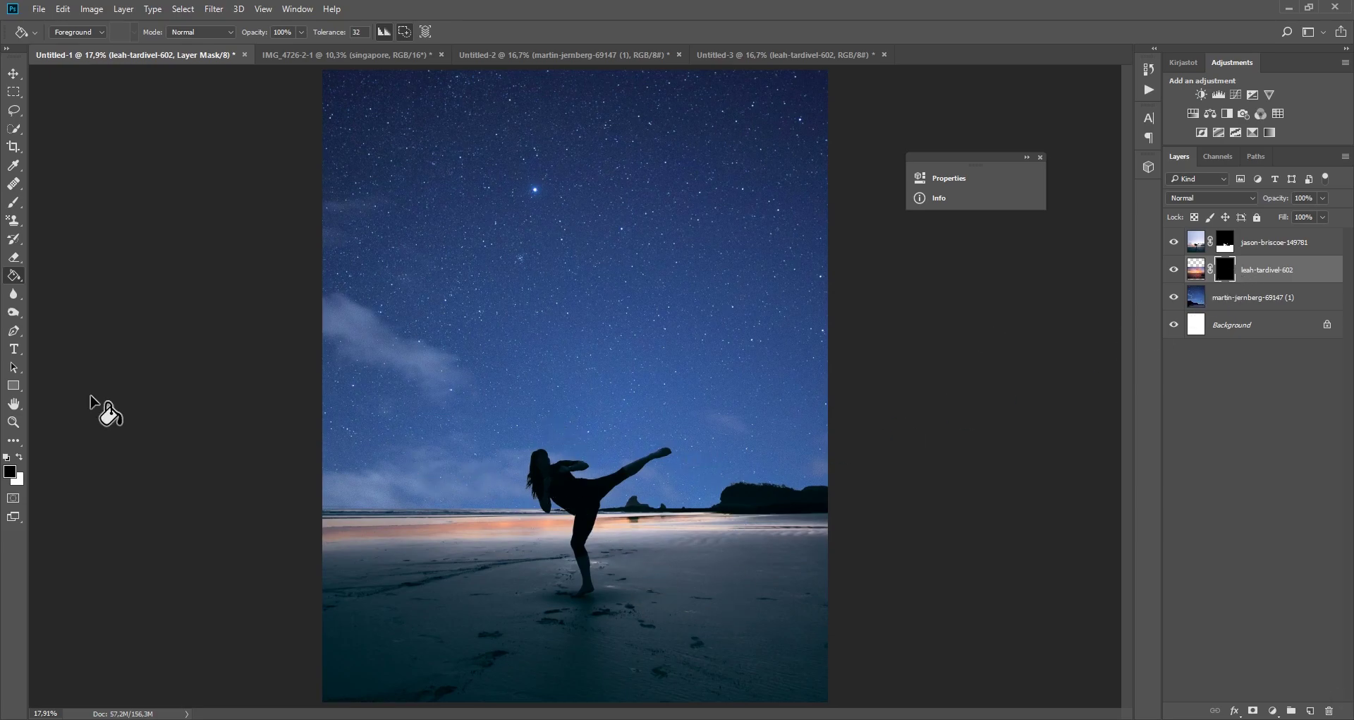
Paint white on the mask with a soft brush to reveal the glow along the horizon.
{"action": "left_click", "coordinate": [13, 202]}
{"action": "key", "text": "x"}
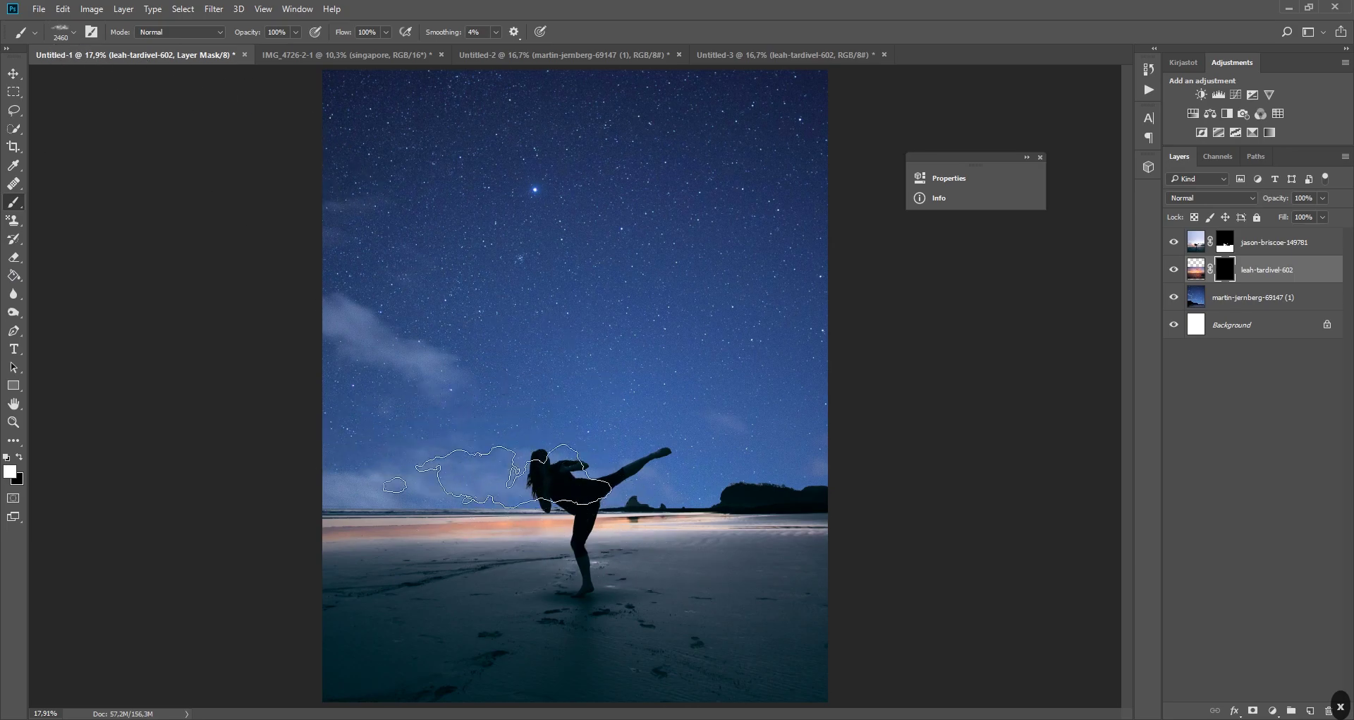
{"action": "left_click", "coordinate": [383, 33]}
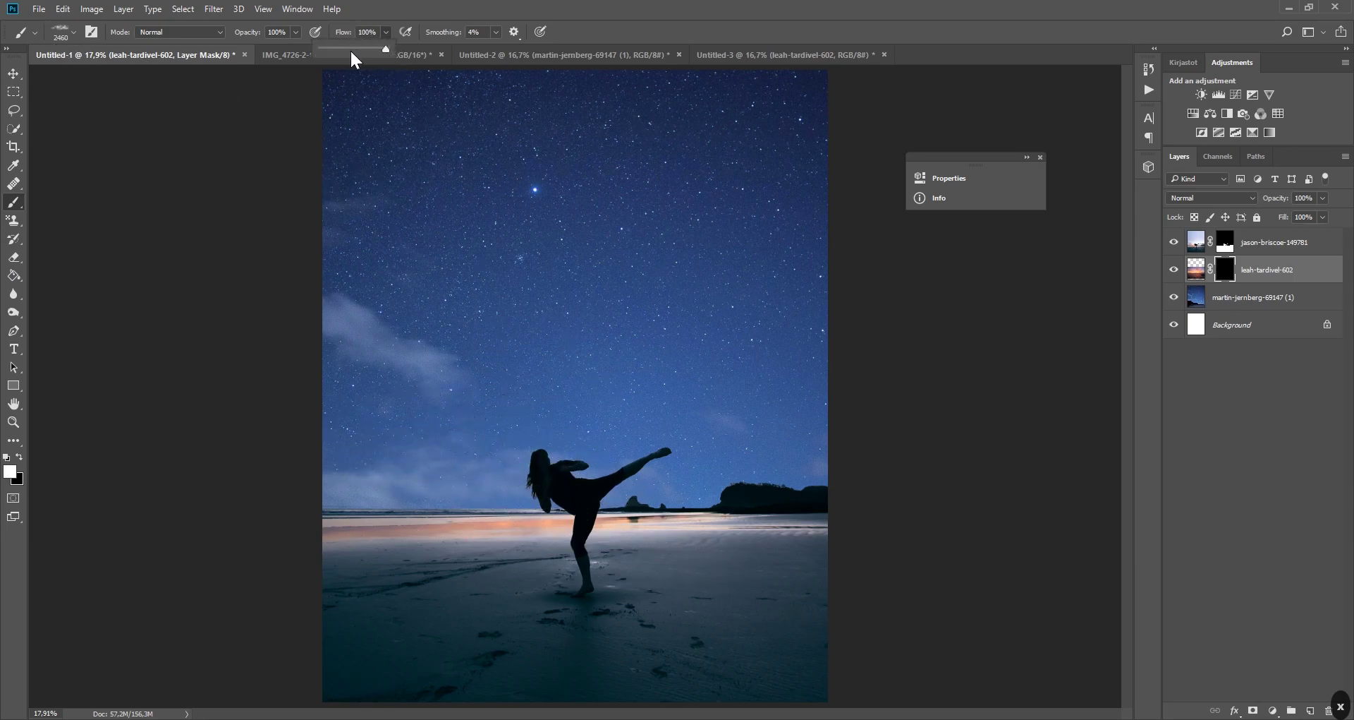
{"action": "left_click_drag", "start_coordinate": [343, 487], "coordinate": [769, 543]}
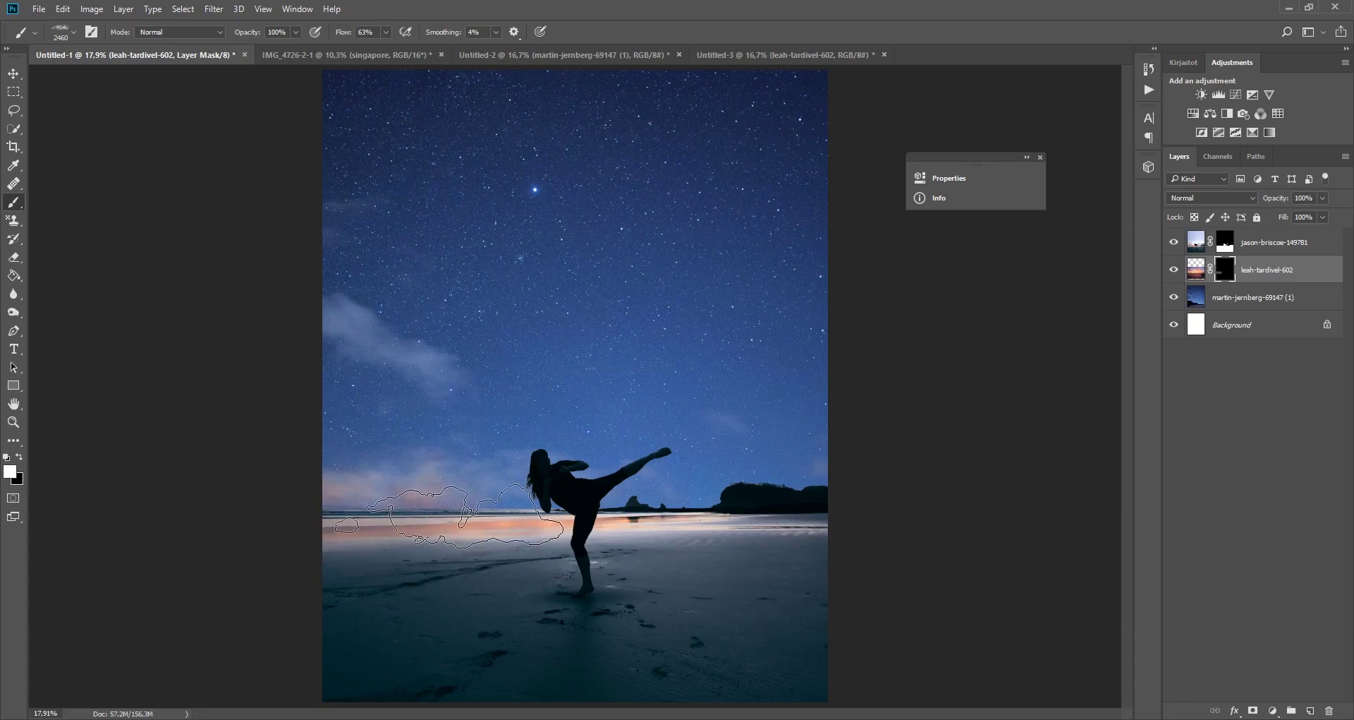
{"action": "left_click_drag", "start_coordinate": [811, 499], "coordinate": [846, 475]}
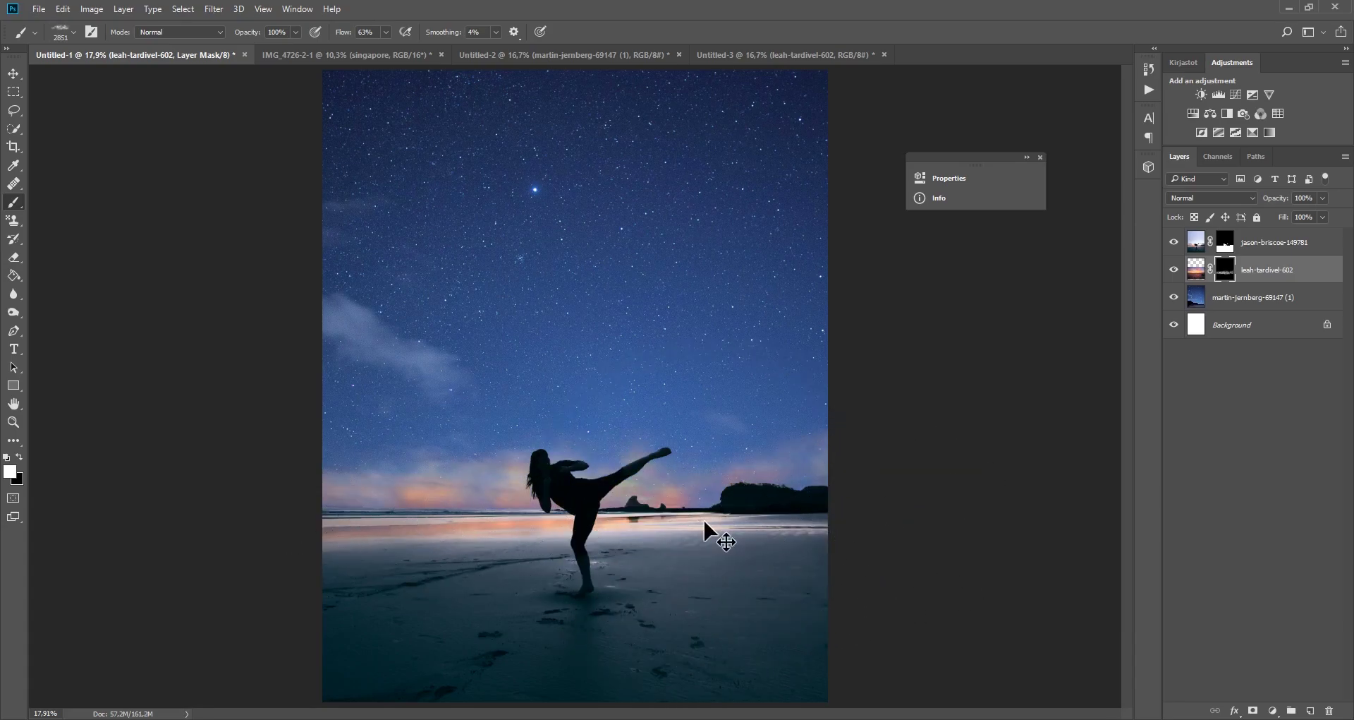
{"action": "key", "text": "ctrl+z"}
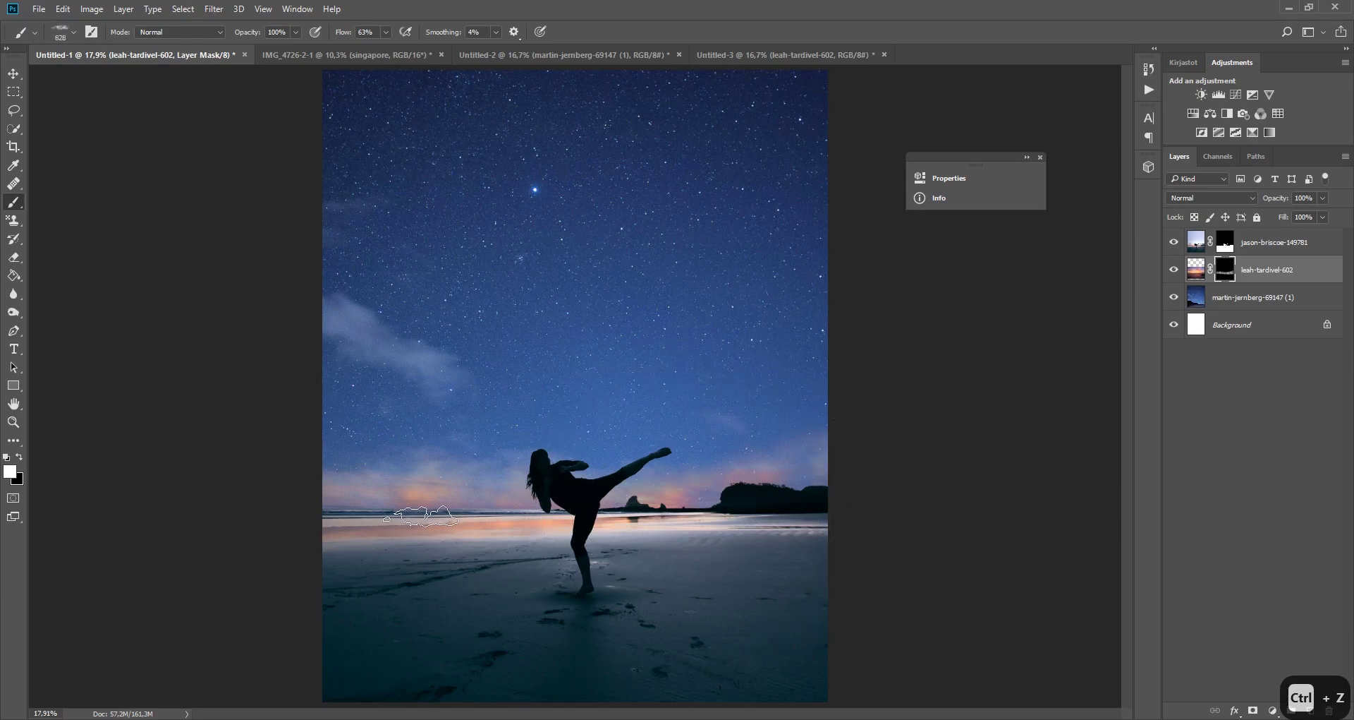
{"action": "left_click_drag", "start_coordinate": [362, 515], "coordinate": [303, 494]}
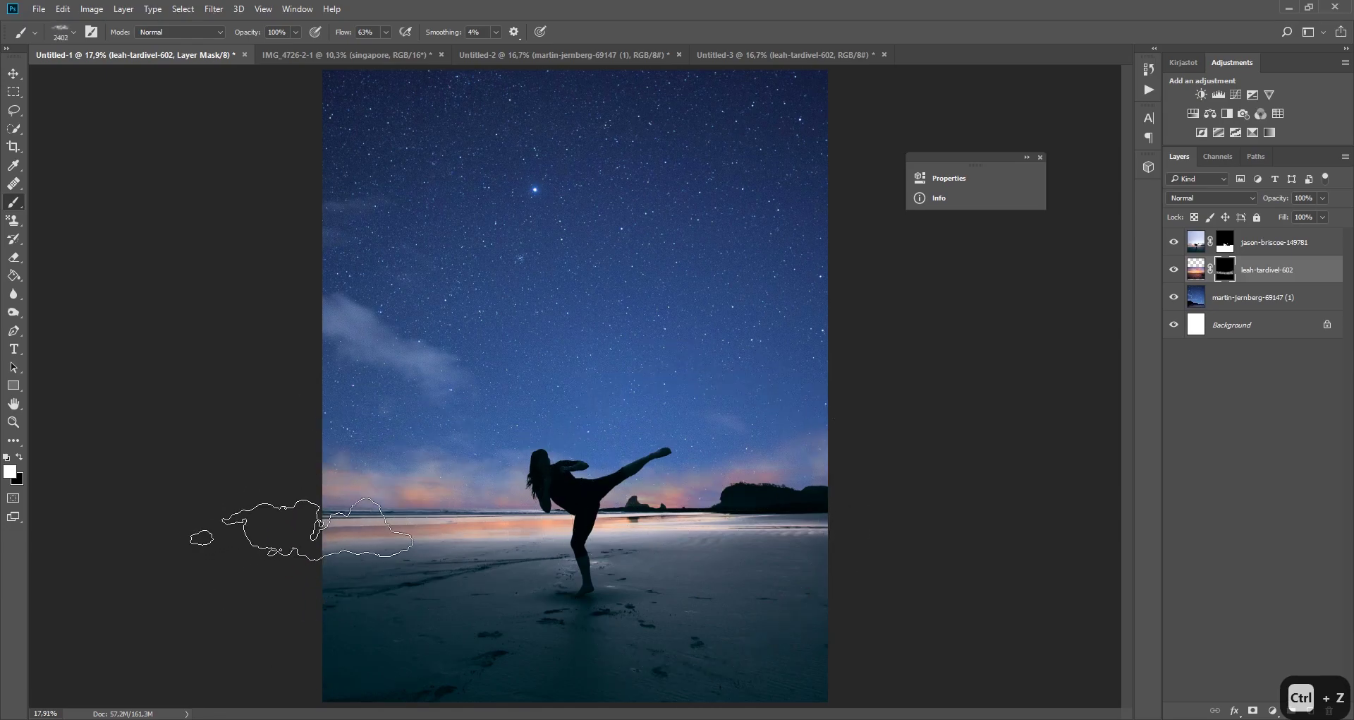
{"action": "left_click_drag", "start_coordinate": [552, 557], "coordinate": [635, 557]}
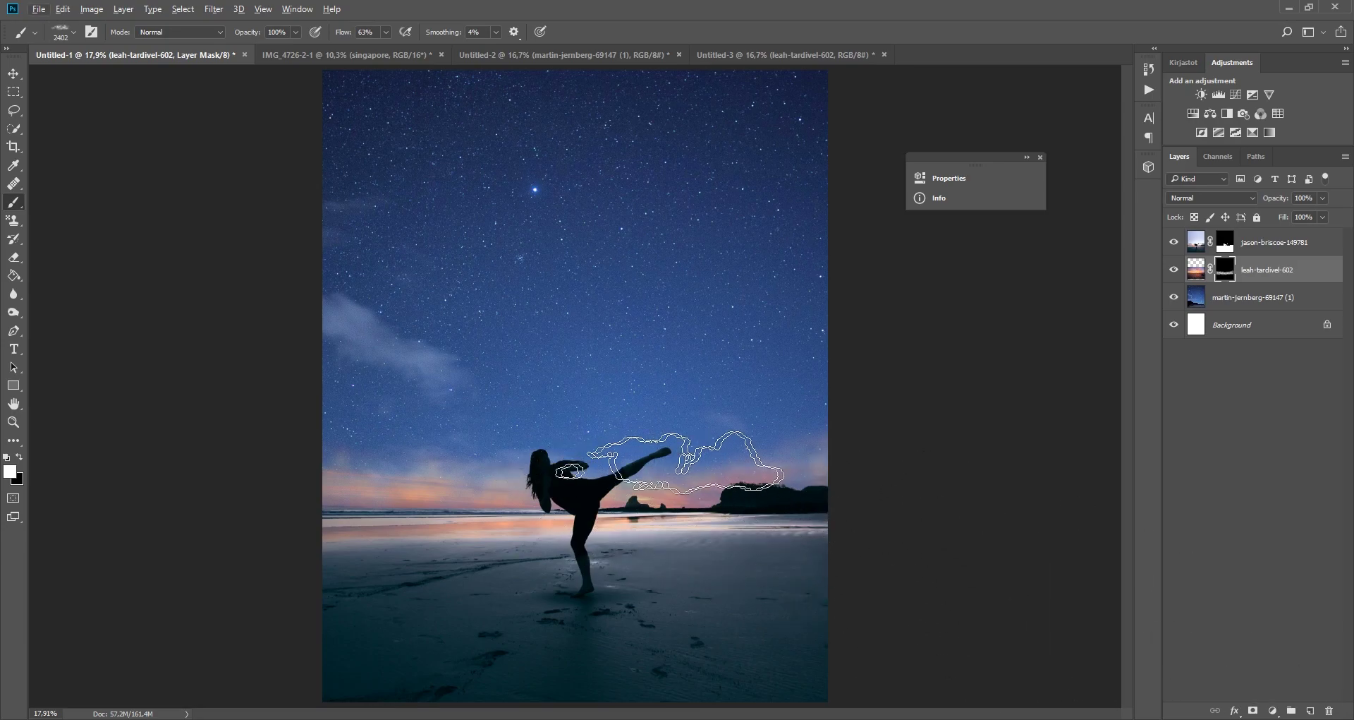
{"action": "scroll", "coordinate": [889, 578], "scroll_direction": "down", "scroll_amount": 4}
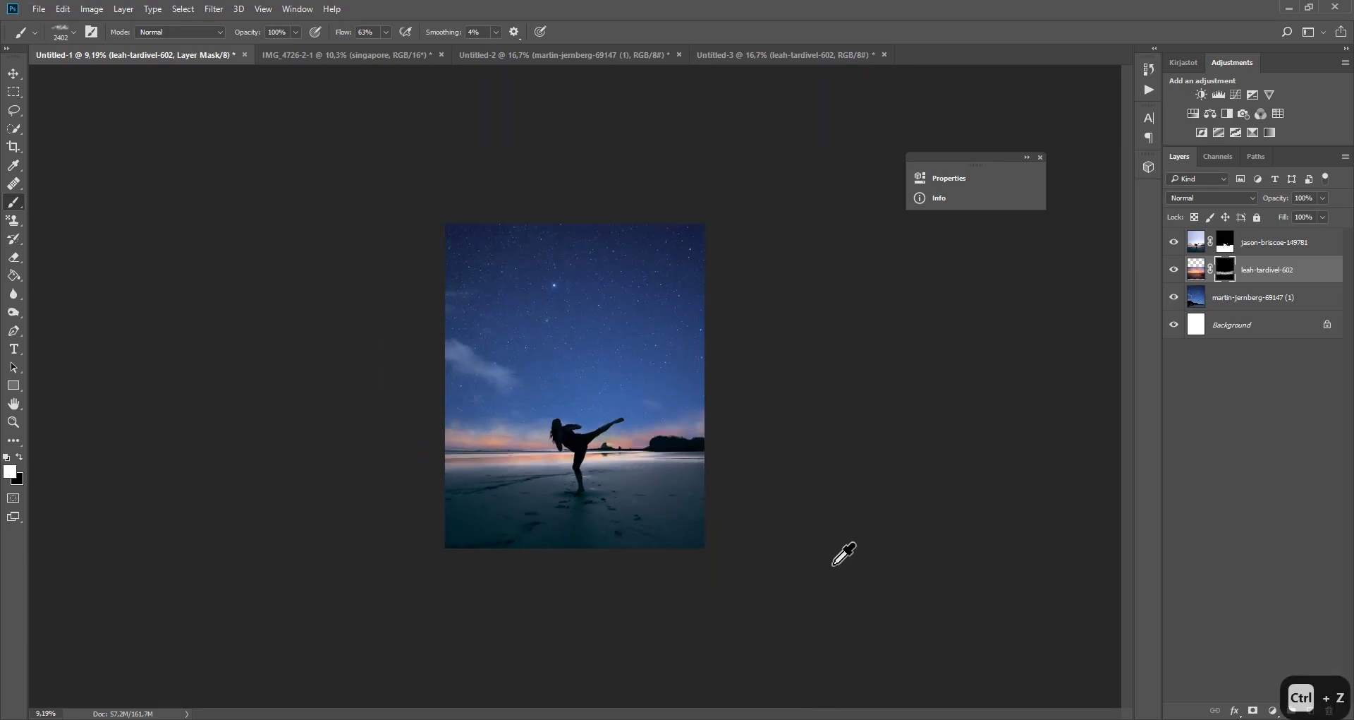
{"action": "scroll", "coordinate": [776, 564], "scroll_direction": "up", "scroll_amount": 2}
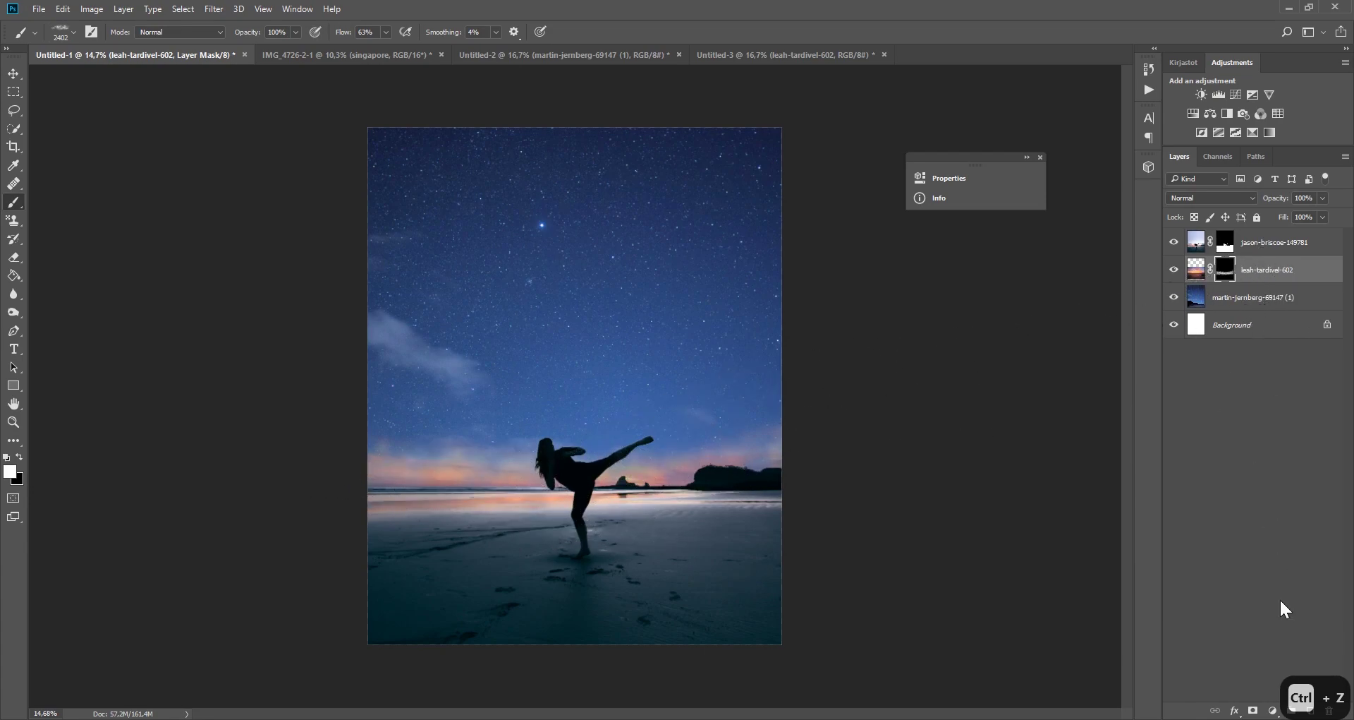
Add a new Layer 1 below the sunset layer and hide leah-tardivel-602.
{"action": "left_click", "coordinate": [1310, 710]}
{"action": "mouse_move", "coordinate": [1255, 275]}
{"action": "left_mouse_down"}
{"action": "mouse_move", "coordinate": [1254, 308]}
{"action": "mouse_move", "coordinate": [1174, 302]}
{"action": "left_mouse_up"}
{"action": "left_click", "coordinate": [1173, 270]}
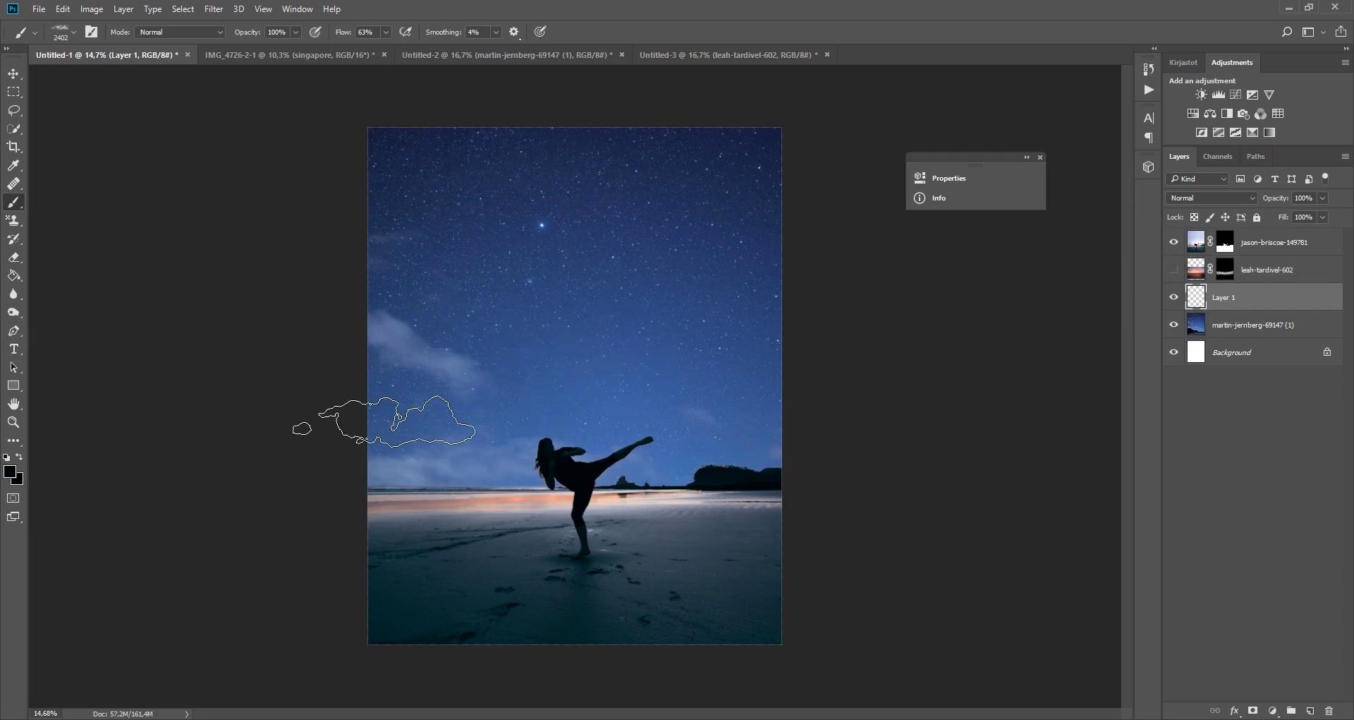
Paint a light white haze along the horizon with a soft round brush at 37% flow.
{"action": "left_click", "coordinate": [74, 33]}
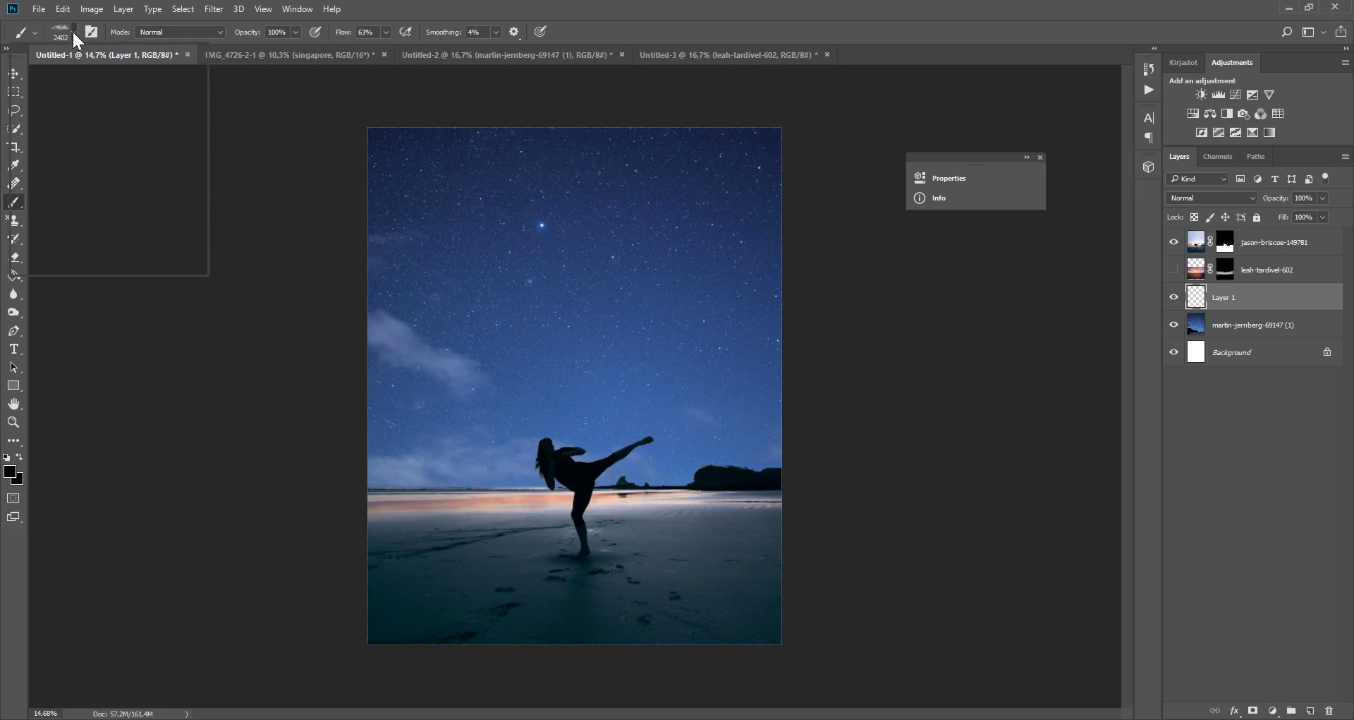
{"action": "left_click", "coordinate": [142, 136]}
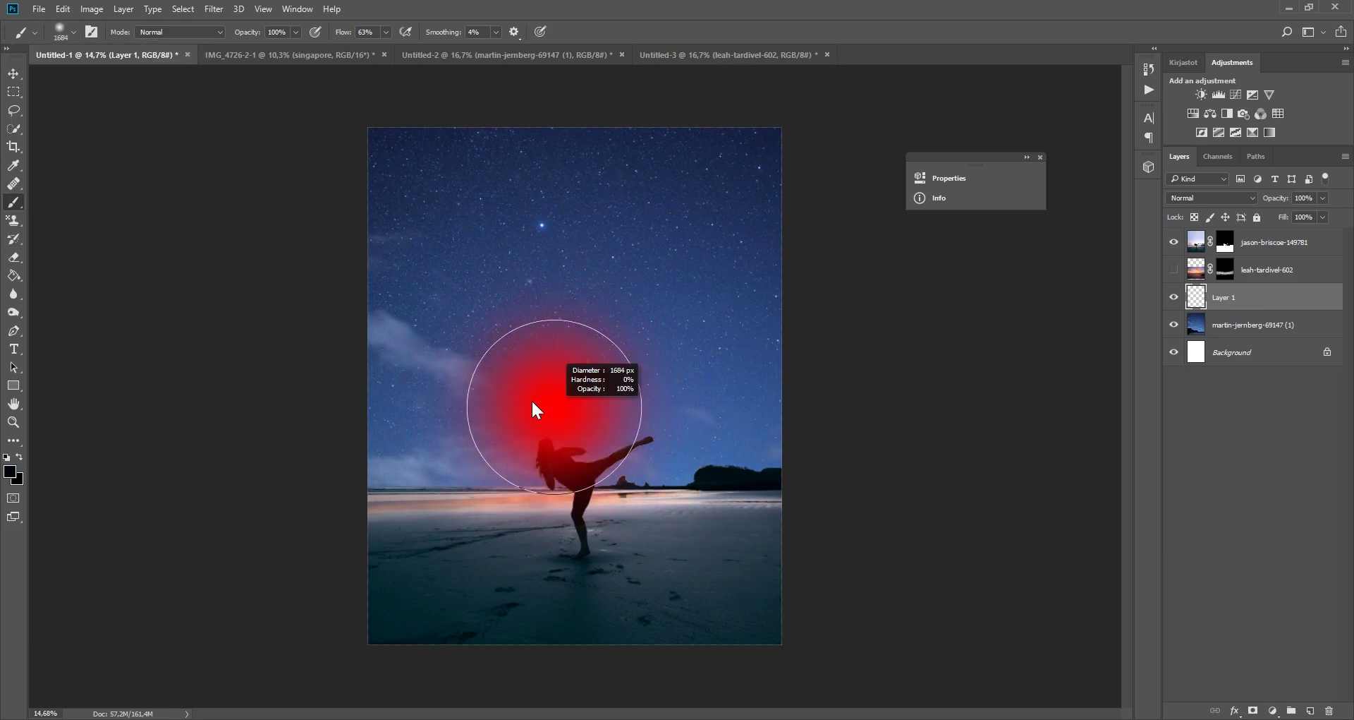
{"action": "left_click", "coordinate": [386, 32]}
{"action": "left_click_drag", "start_coordinate": [381, 57], "coordinate": [368, 57]}
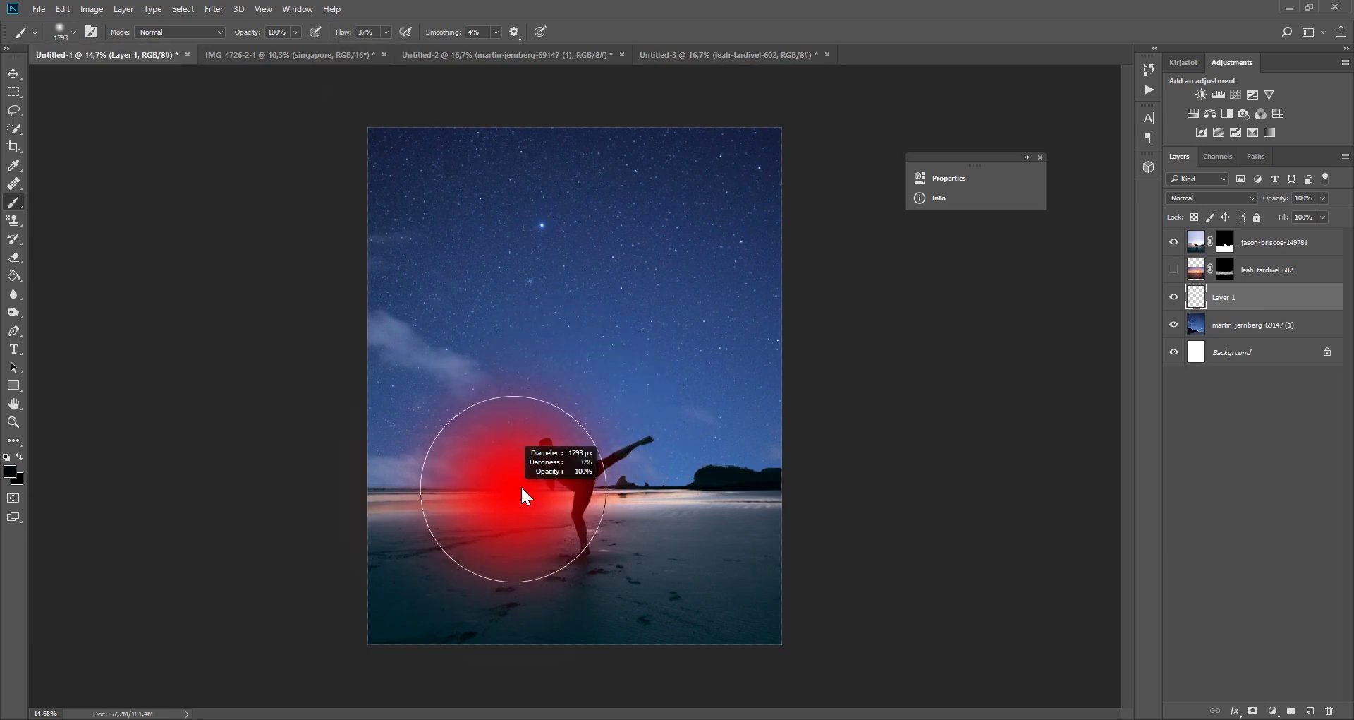
{"action": "key", "text": "ctrl+z"}
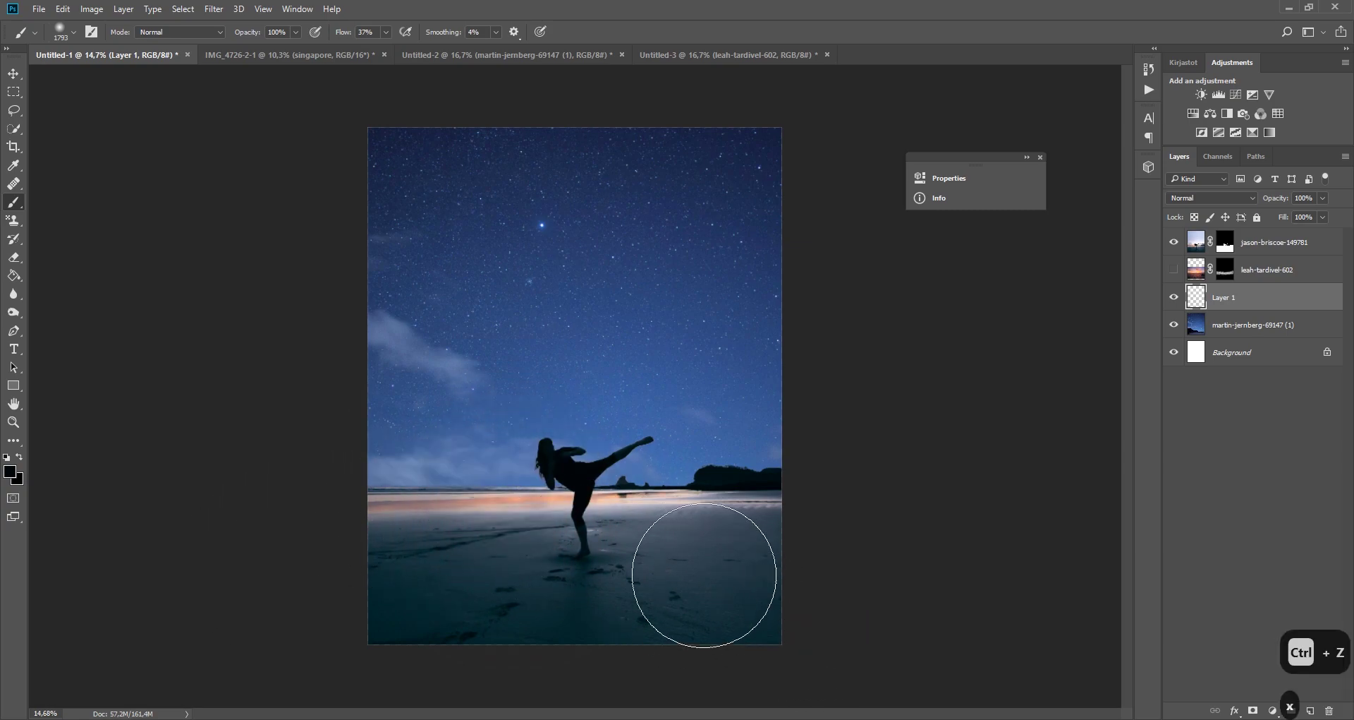
{"action": "key", "text": "x"}
{"action": "left_click_drag", "start_coordinate": [783, 494], "coordinate": [381, 497]}
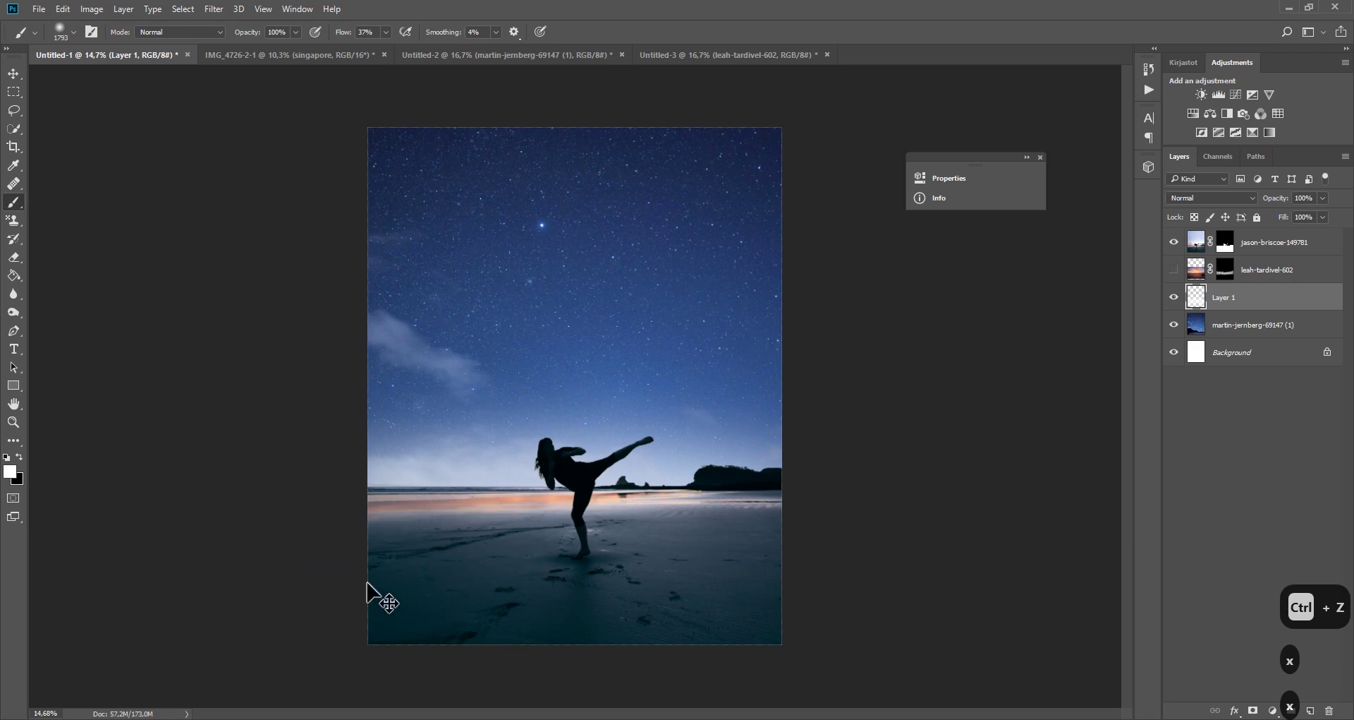
{"action": "key", "text": "ctrl+z"}
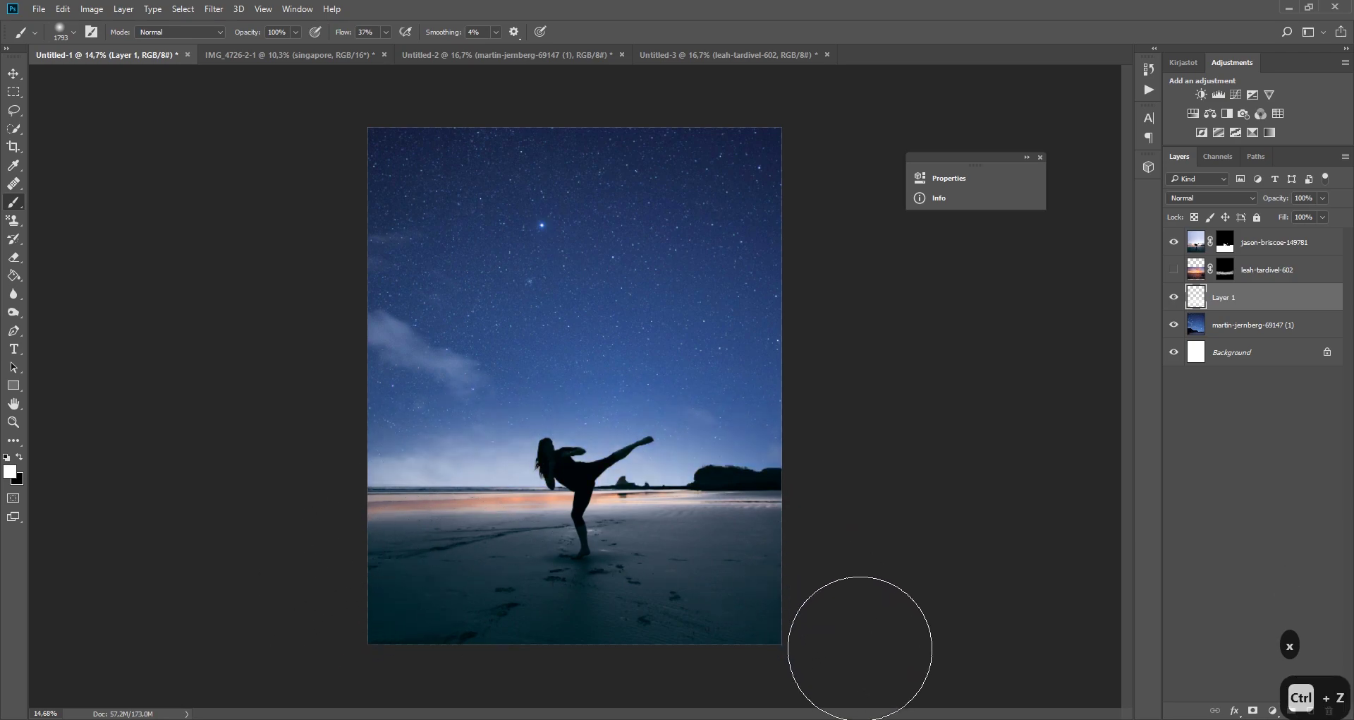
{"action": "left_click_drag", "start_coordinate": [614, 503], "coordinate": [578, 507]}
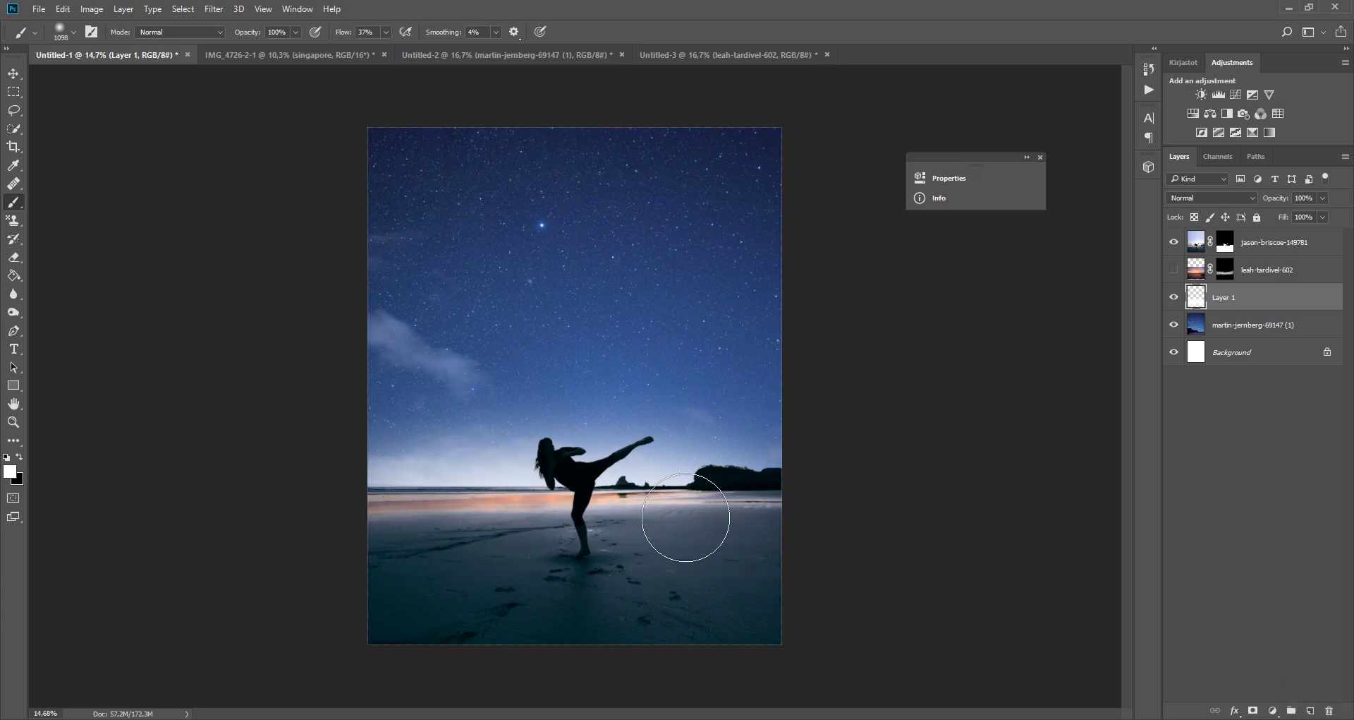
Set a textured 2578 px brush at 16% flow, then load Layer 1's haze as a selection.
{"action": "right_click", "coordinate": [154, 172]}
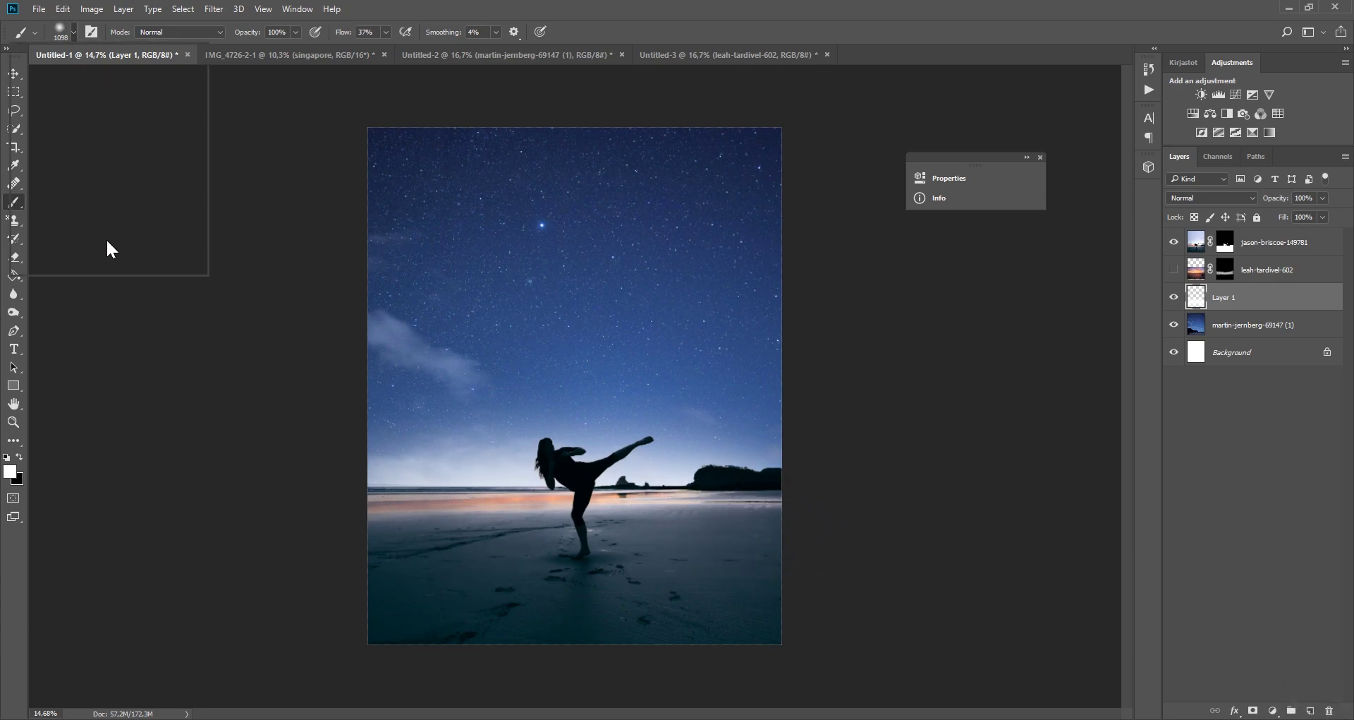
{"action": "left_click", "coordinate": [106, 166]}
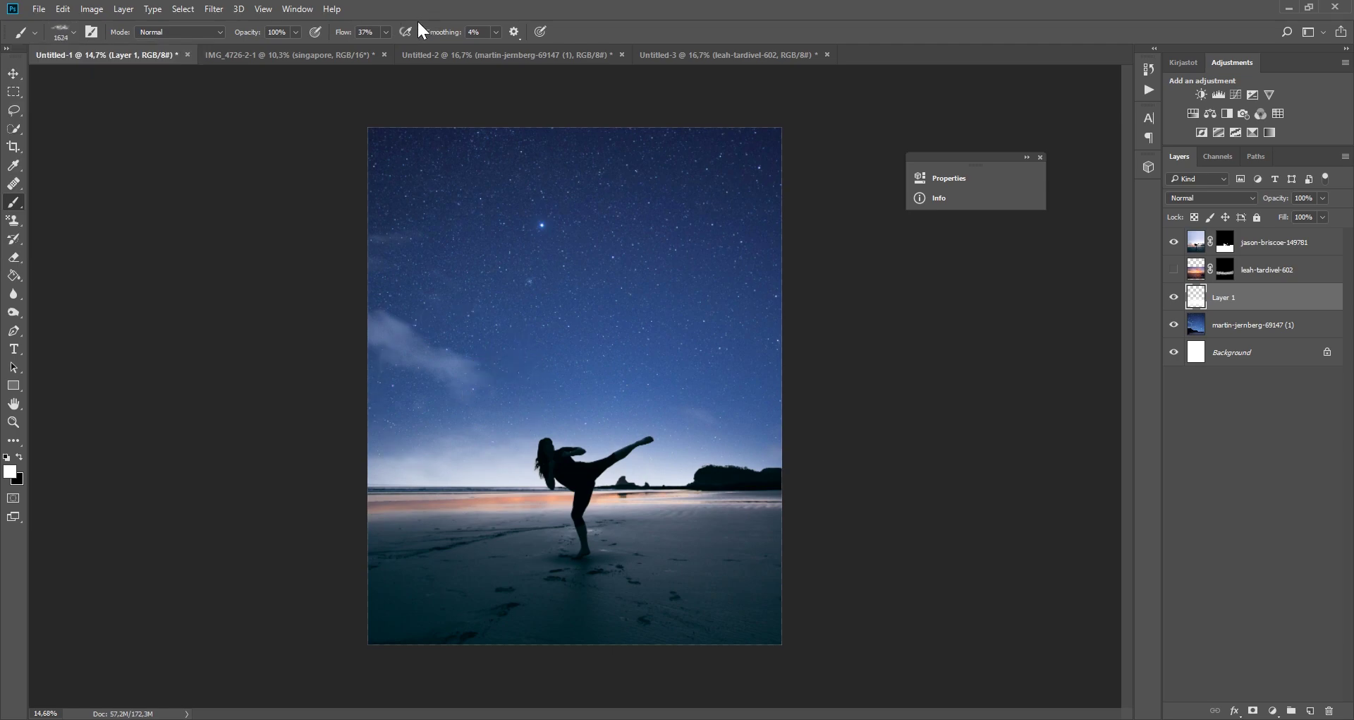
{"action": "left_click", "coordinate": [386, 32]}
{"action": "left_click_drag", "start_coordinate": [455, 368], "coordinate": [599, 469]}
{"action": "left_click_drag", "start_coordinate": [801, 468], "coordinate": [649, 452]}
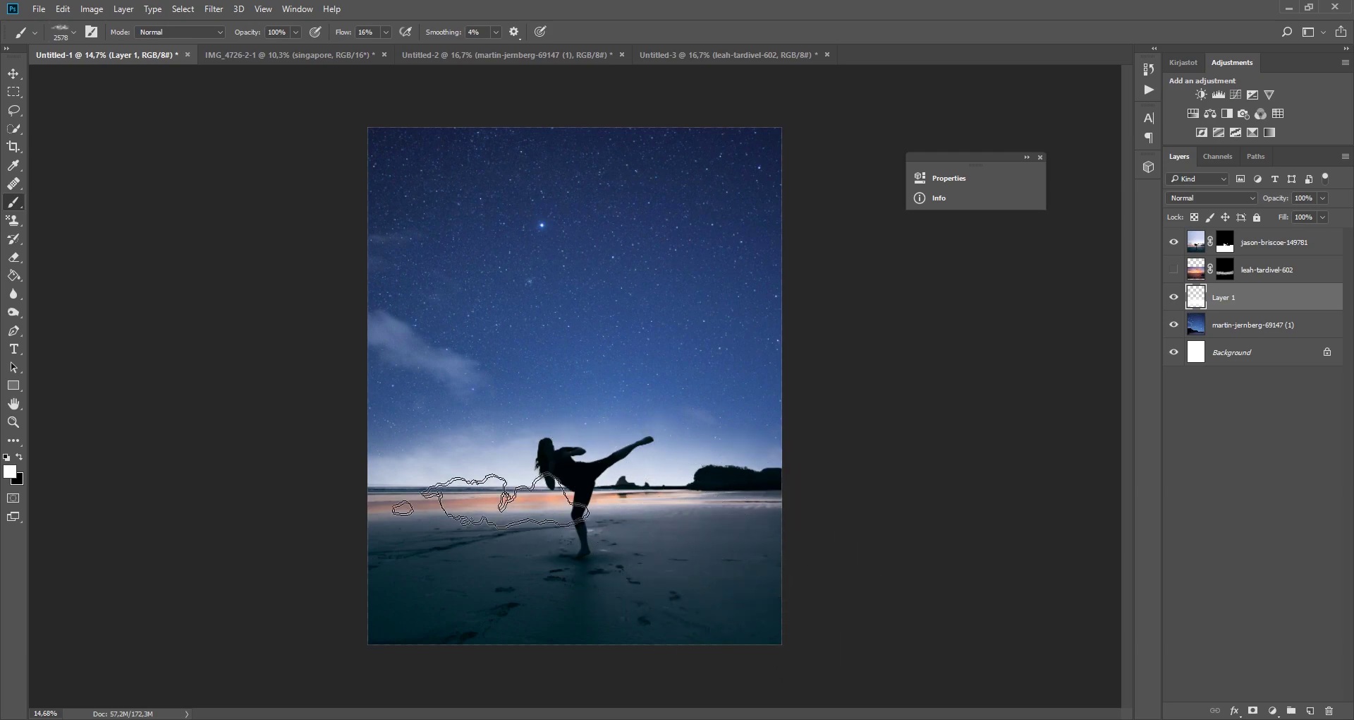
{"action": "scroll", "coordinate": [850, 538], "scroll_direction": "down", "scroll_amount": 2}
{"action": "scroll", "coordinate": [846, 554], "scroll_direction": "up", "scroll_amount": 3}
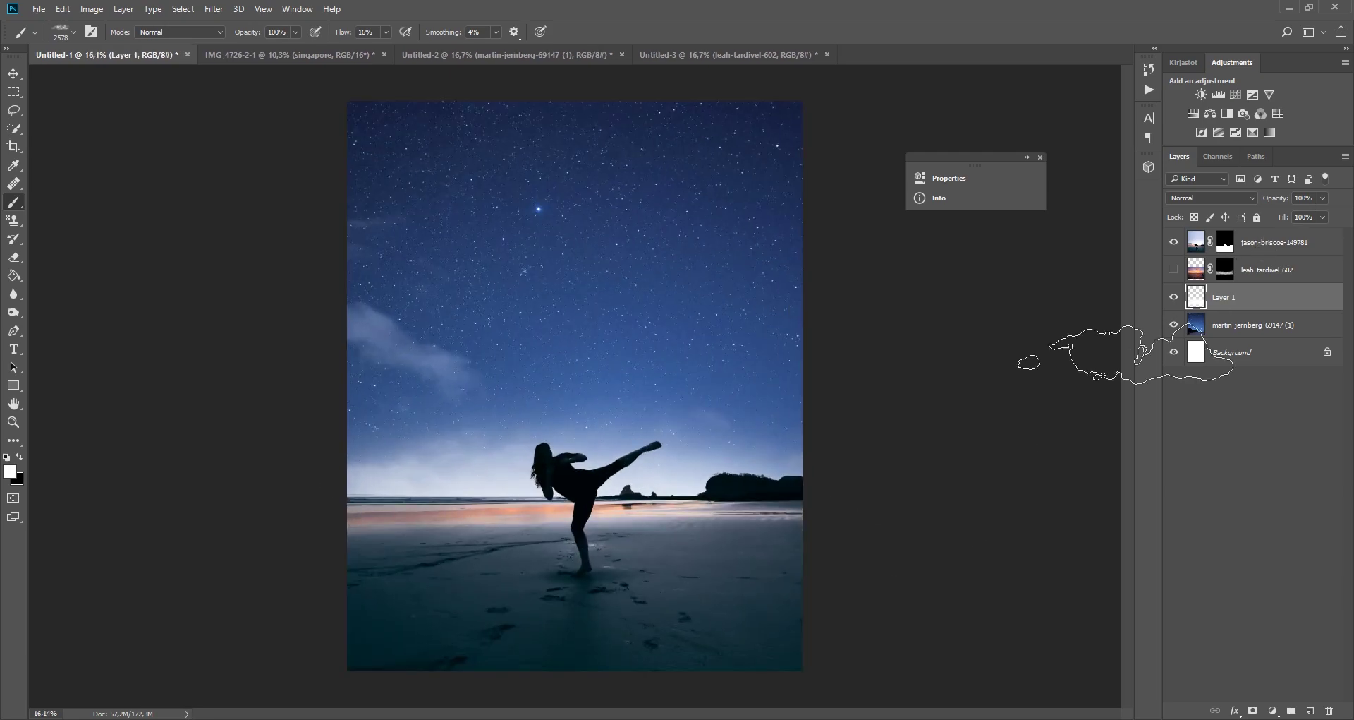
{"action": "left_click", "coordinate": [1202, 301], "text": "ctrl"}
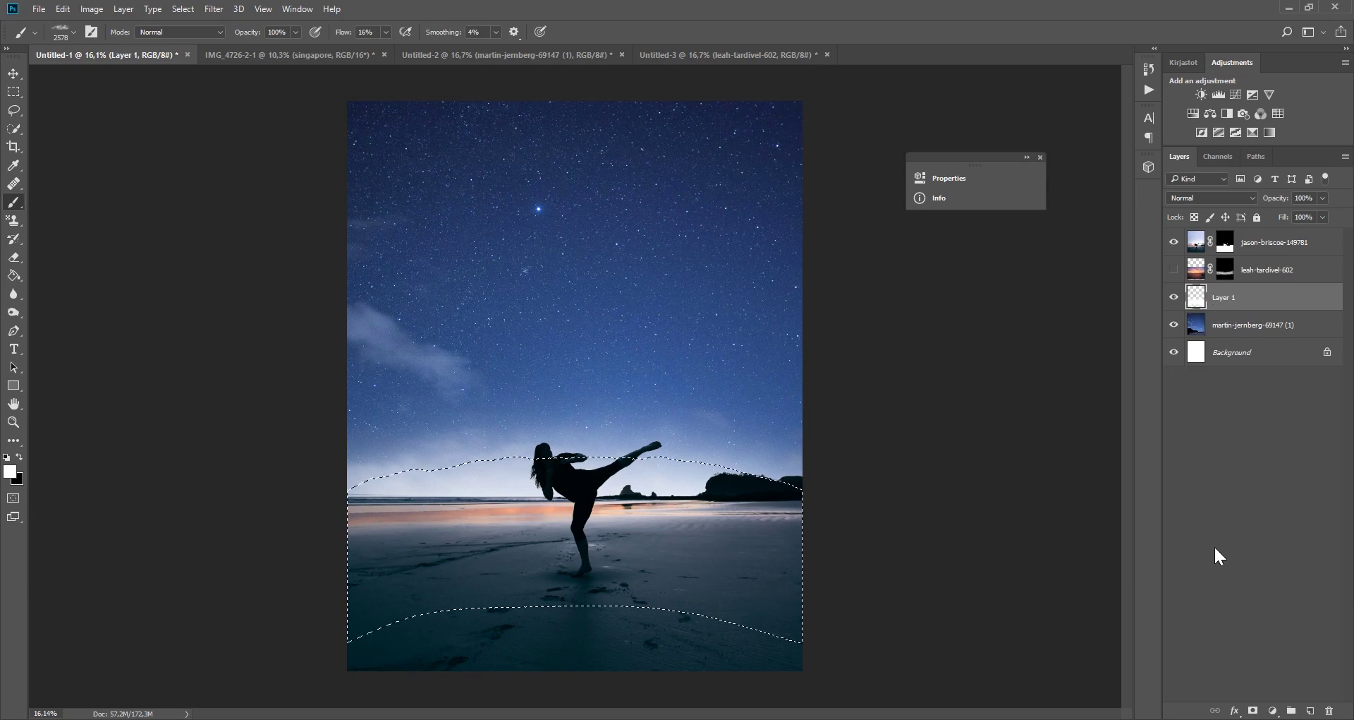
Add a Color Balance adjustment with Highlights Red +26 and Yellow -15.
{"action": "left_click", "coordinate": [1209, 113]}
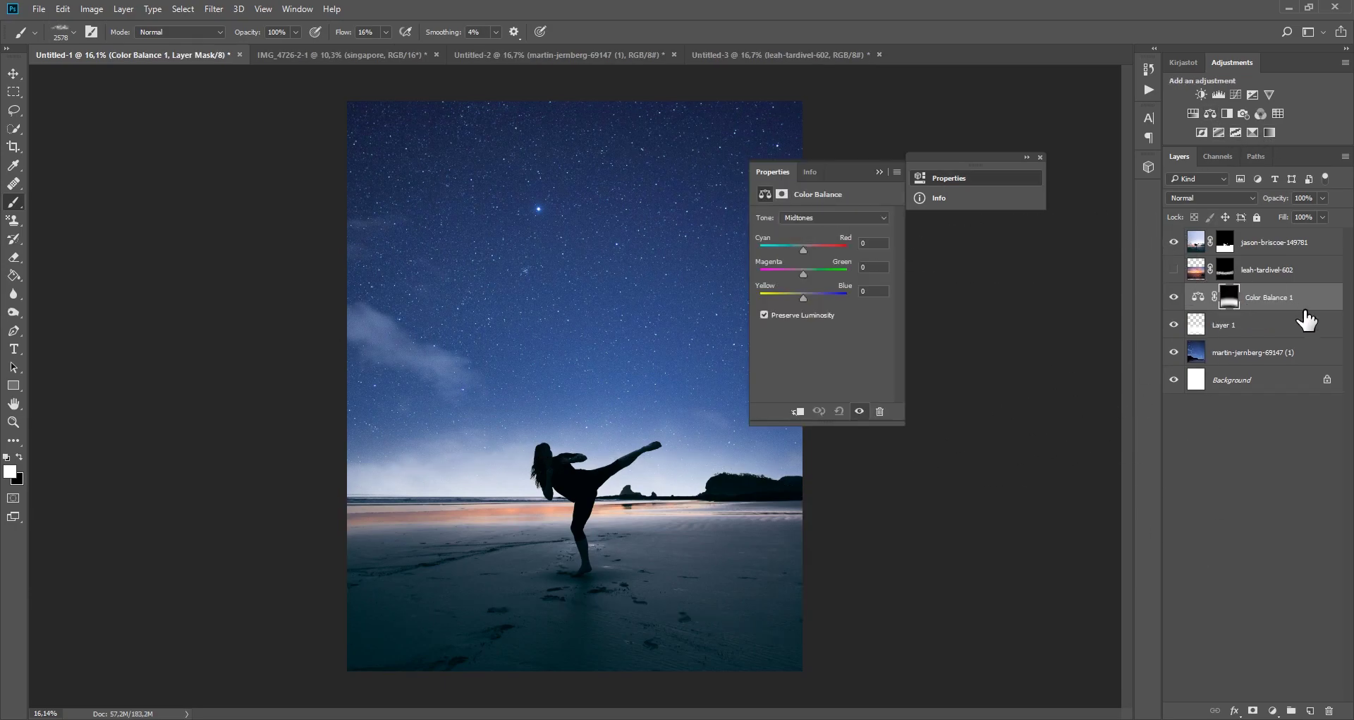
{"action": "left_click_drag", "start_coordinate": [802, 251], "coordinate": [807, 250]}
{"action": "left_click", "coordinate": [811, 217]}
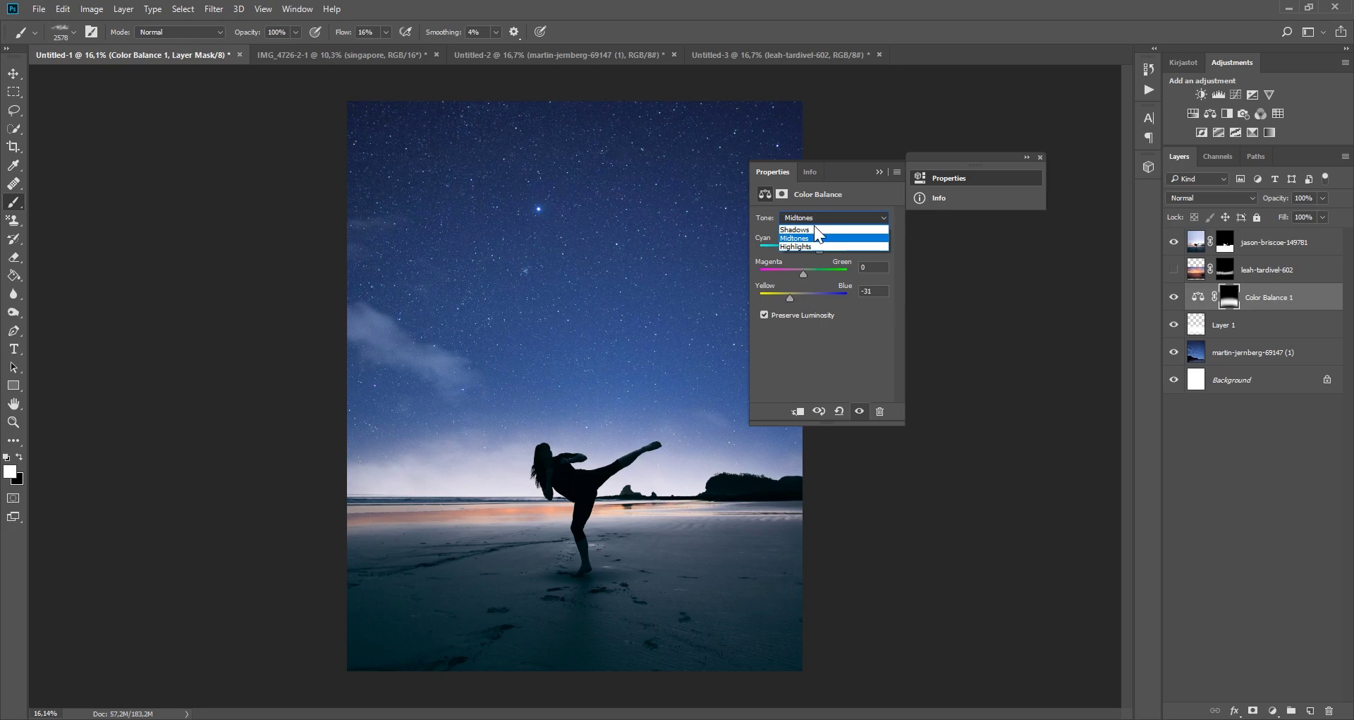
{"action": "left_click", "coordinate": [811, 241]}
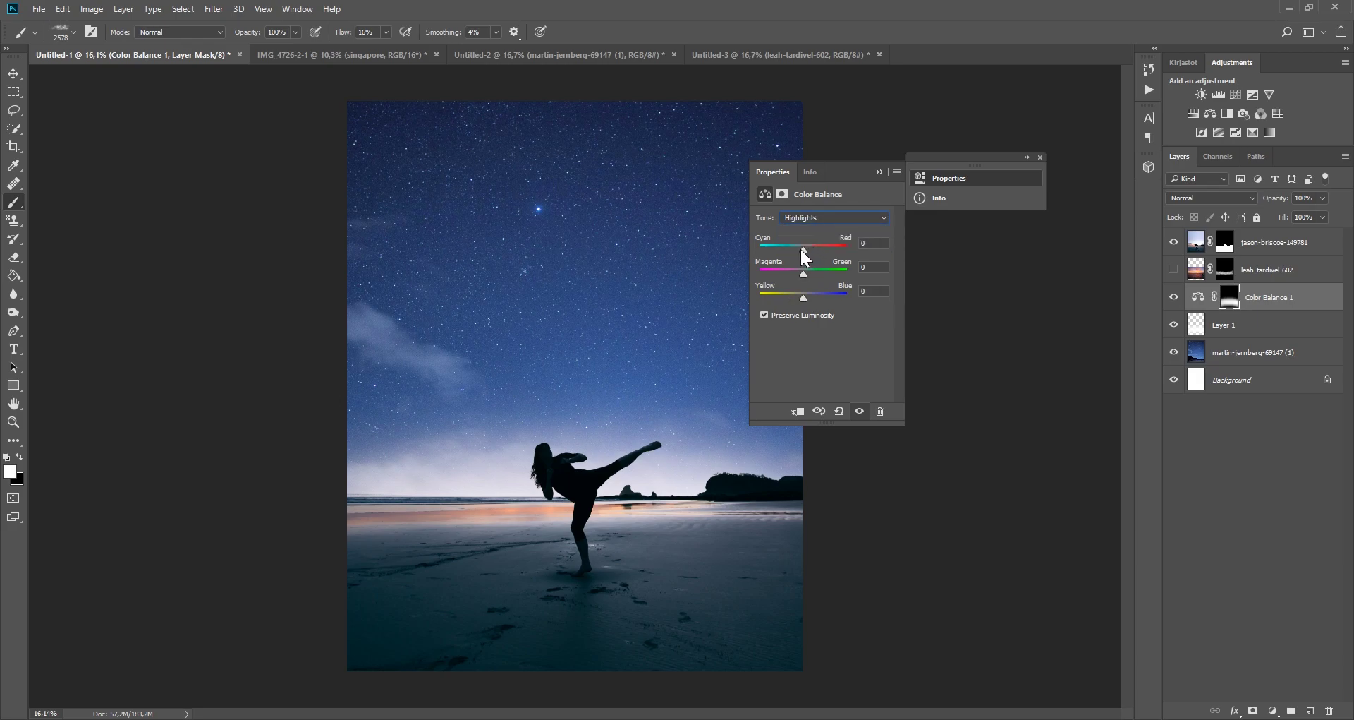
{"action": "left_click_drag", "start_coordinate": [802, 248], "coordinate": [819, 250]}
{"action": "left_click_drag", "start_coordinate": [806, 298], "coordinate": [798, 299]}
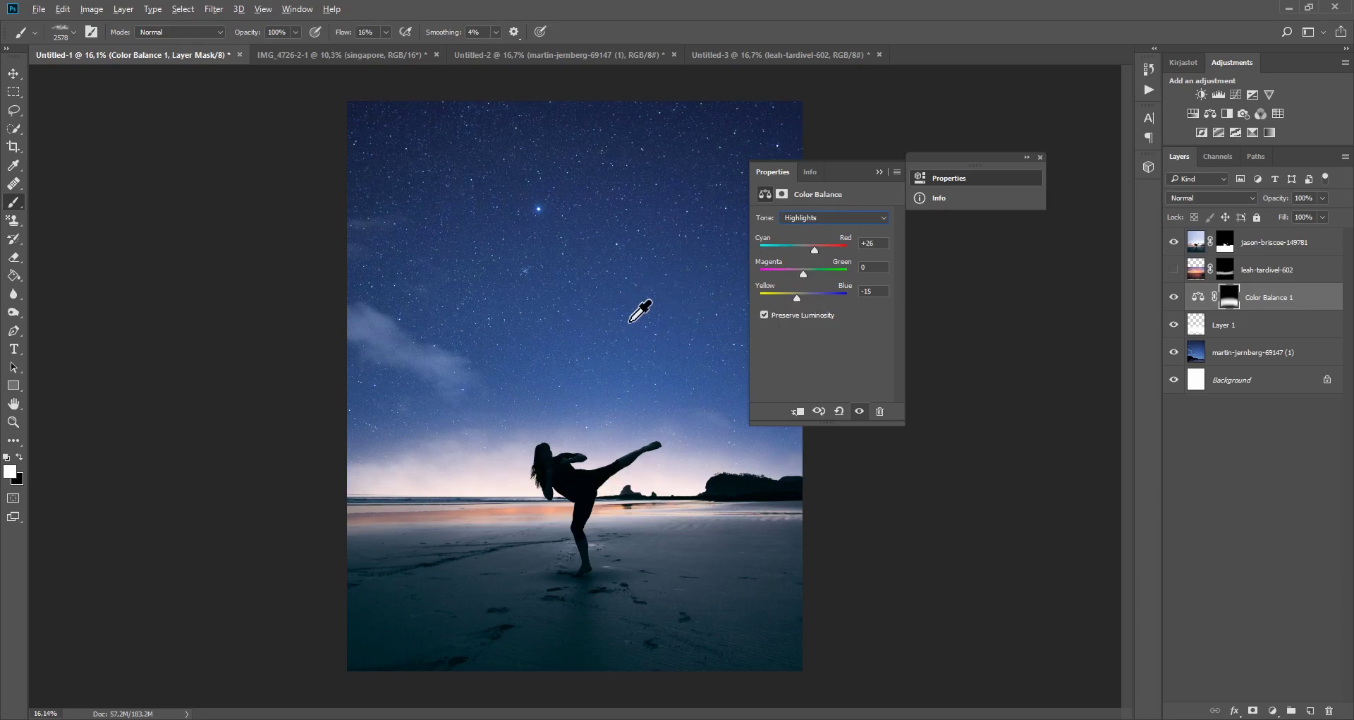
{"action": "left_click", "coordinate": [896, 175]}
{"action": "scroll", "coordinate": [801, 323], "scroll_direction": "down", "scroll_amount": 3}
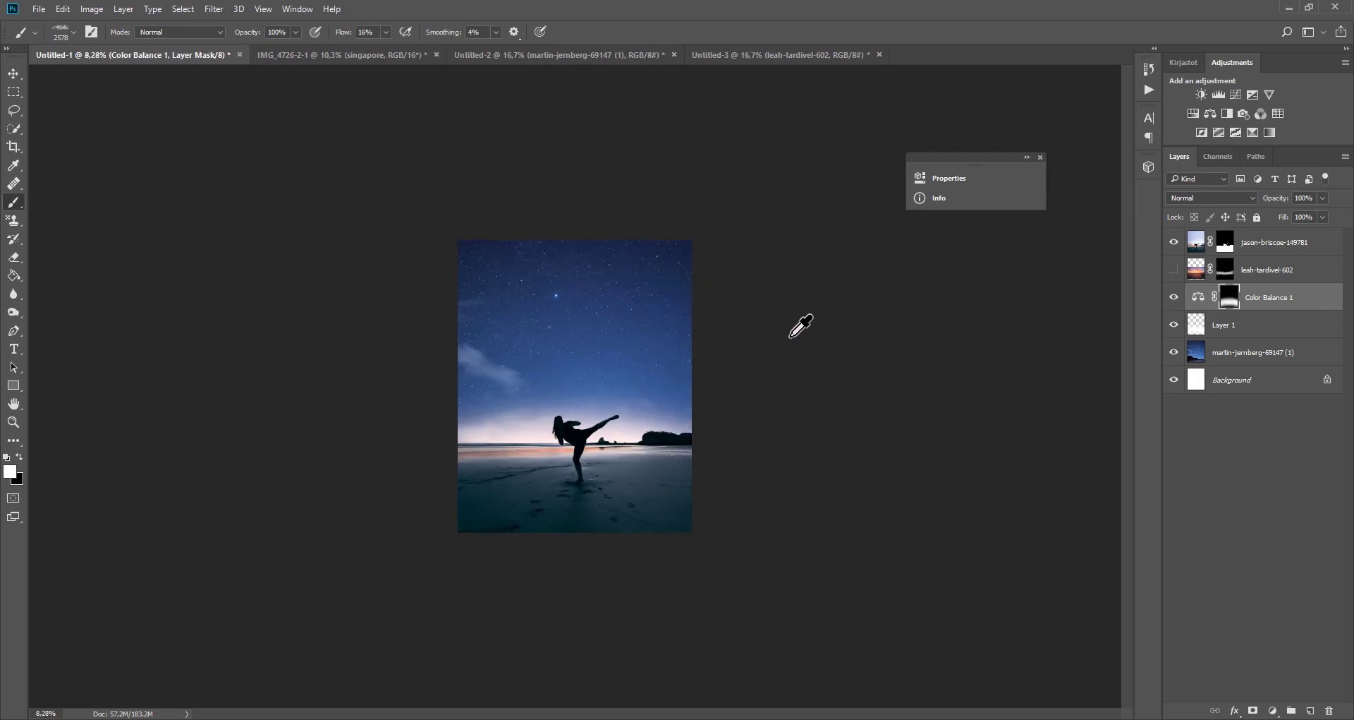
{"action": "scroll", "coordinate": [680, 604], "scroll_direction": "up", "scroll_amount": 3}
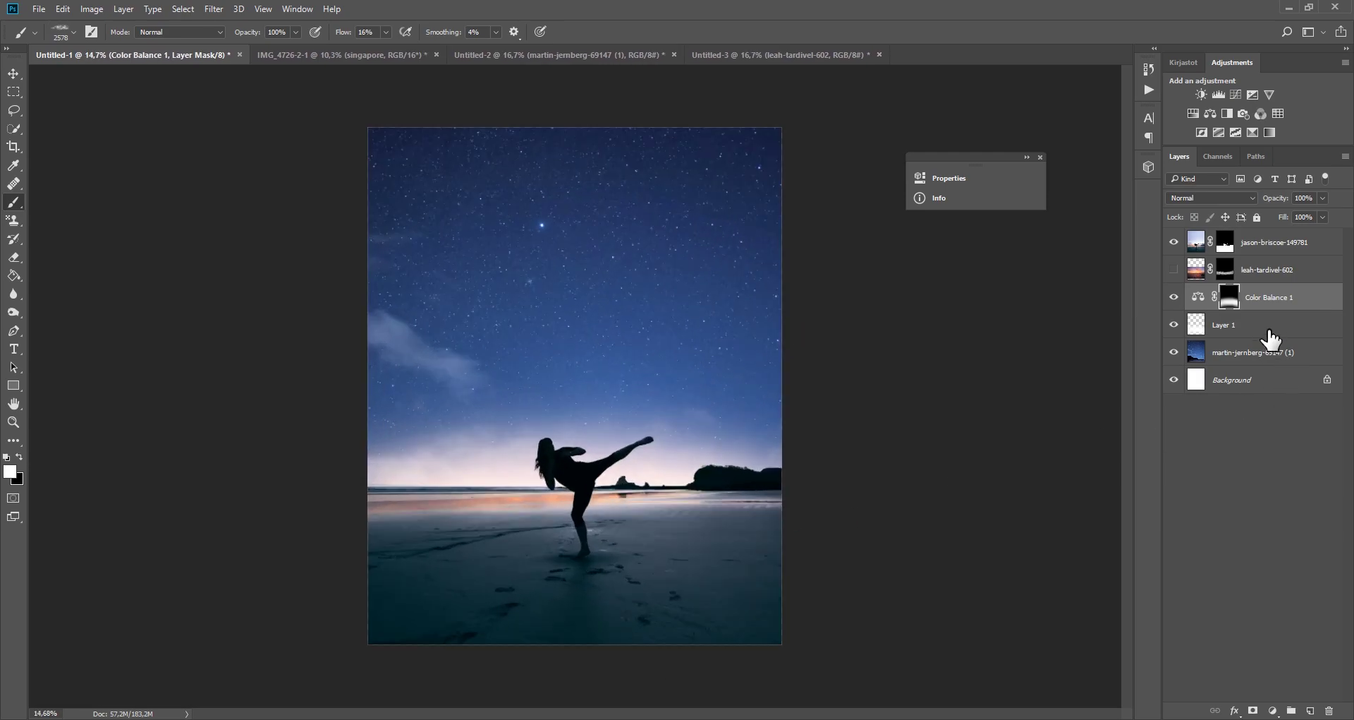
Distort Layer 1's haze to stretch it taller over the sky and beach.
{"action": "left_click", "coordinate": [1266, 326]}
{"action": "key", "text": "ctrl+t"}
{"action": "right_click", "coordinate": [704, 433]}
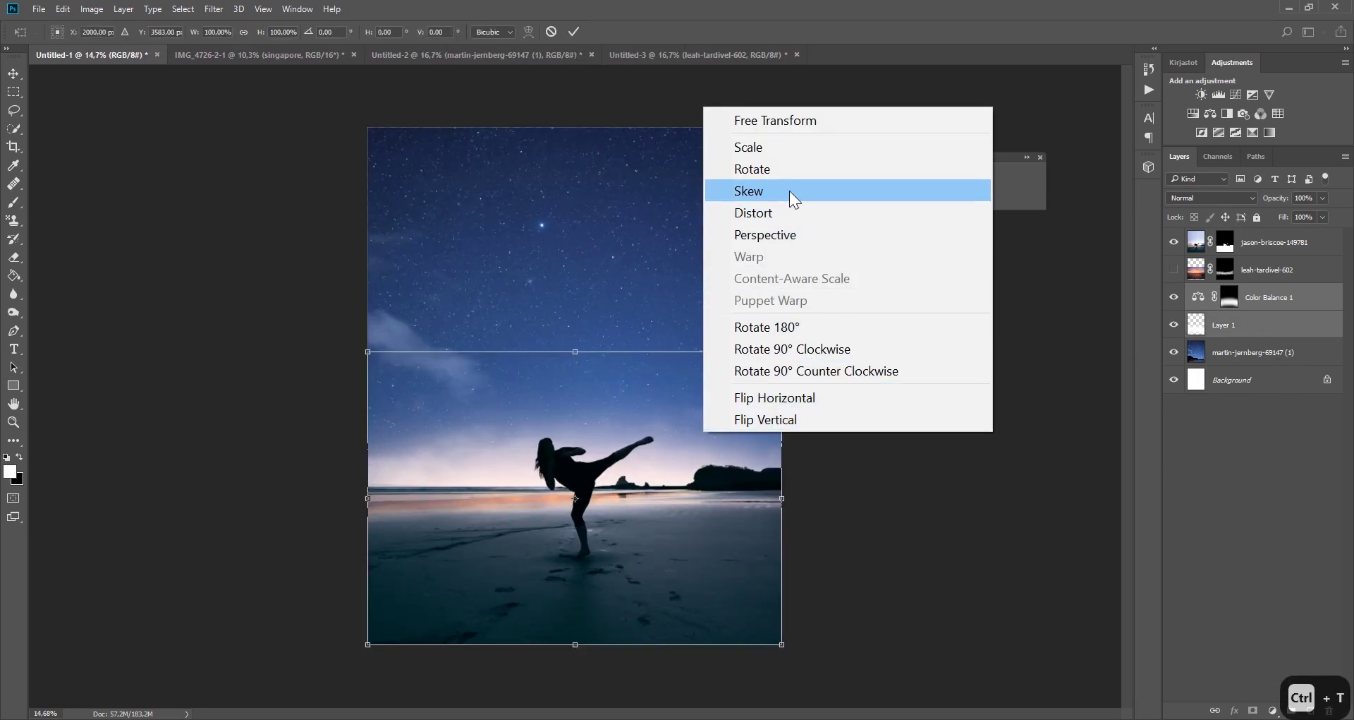
{"action": "left_click", "coordinate": [762, 212]}
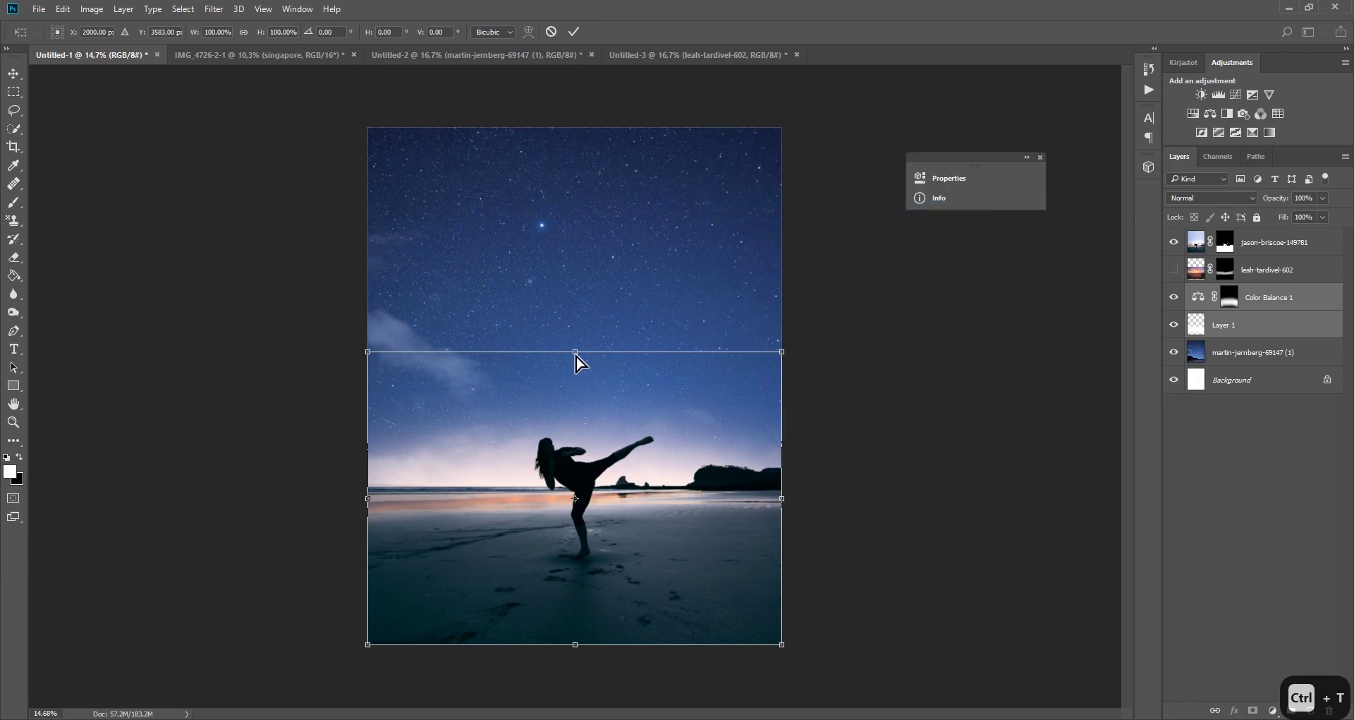
{"action": "left_click_drag", "start_coordinate": [575, 351], "coordinate": [575, 332]}
{"action": "key", "text": "ctrl+0"}
{"action": "key", "text": "ctrl+0"}
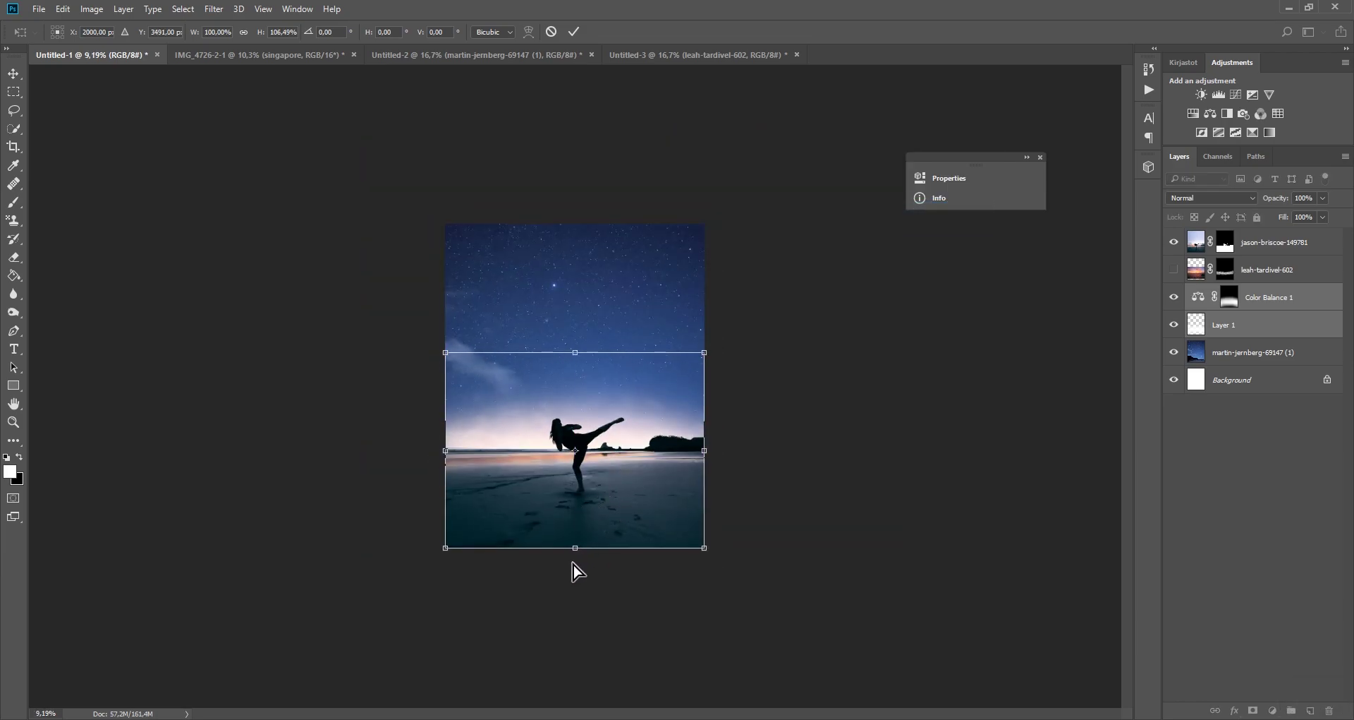
{"action": "left_click_drag", "start_coordinate": [575, 544], "coordinate": [576, 574]}
{"action": "left_click", "coordinate": [574, 31]}
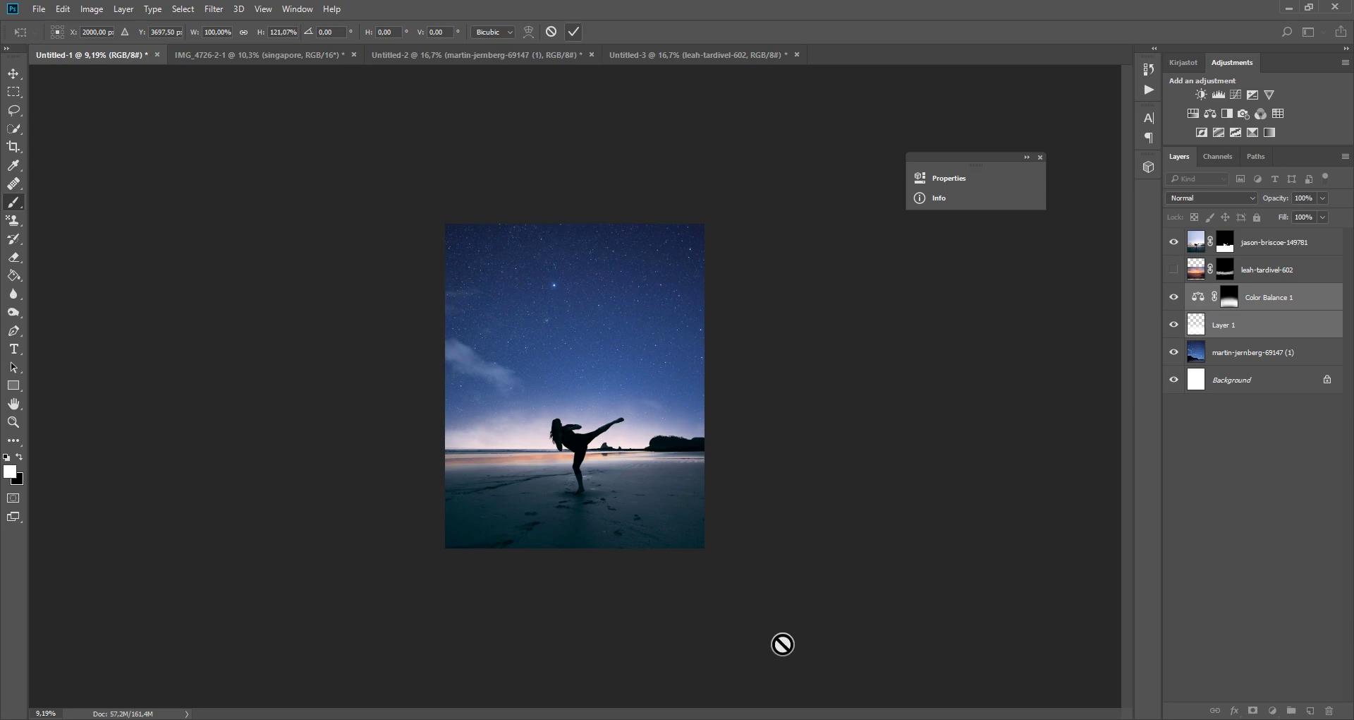
{"action": "key", "text": "b"}
{"action": "key", "text": "ctrl+0"}
Show leah-tardivel-602 again and lower its Fill to 59%.
{"action": "left_click", "coordinate": [1174, 269]}
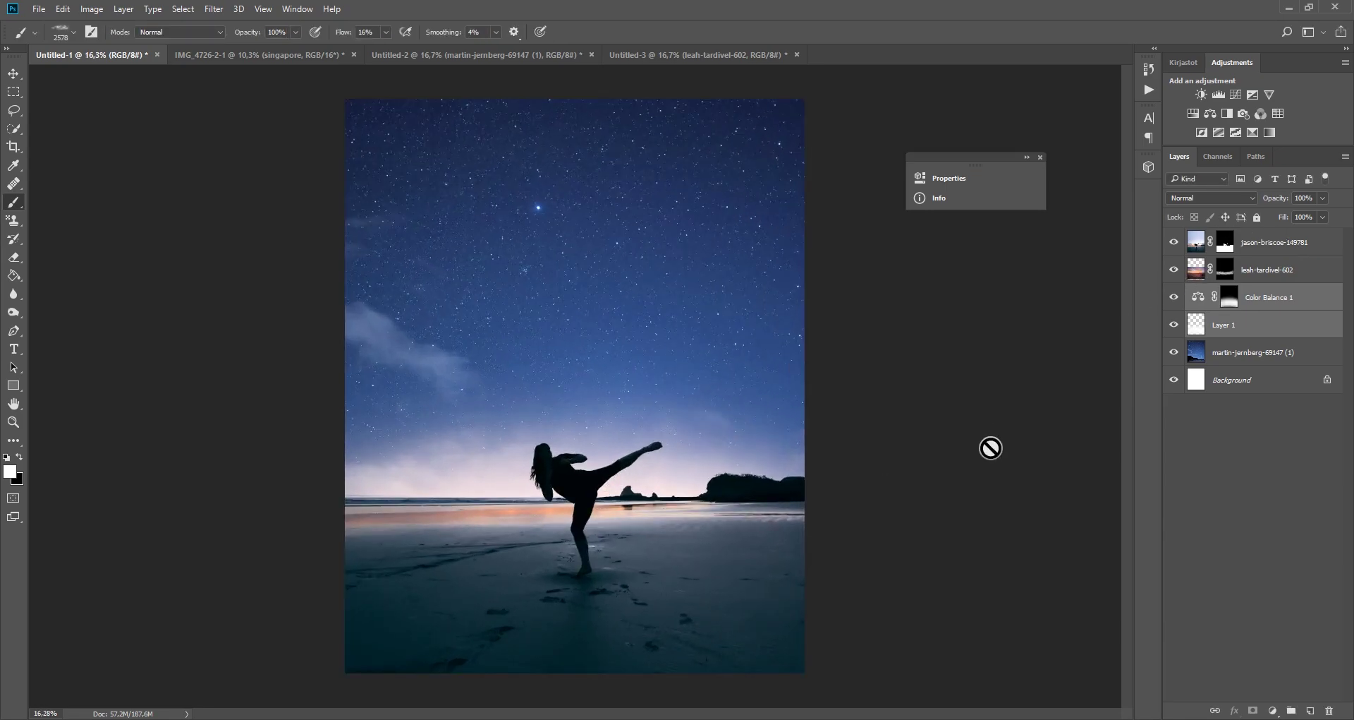
{"action": "left_click", "coordinate": [1253, 285]}
{"action": "left_click", "coordinate": [1322, 217]}
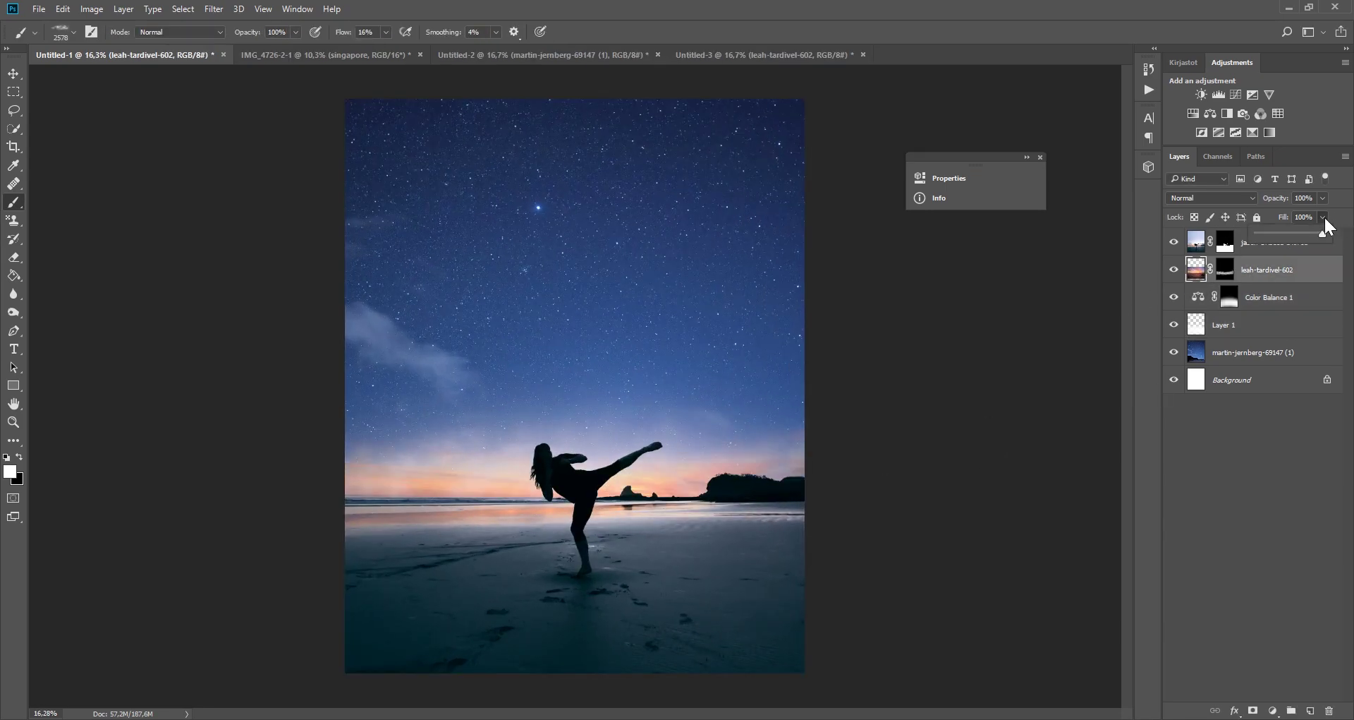
{"action": "left_click_drag", "start_coordinate": [1324, 233], "coordinate": [1288, 240]}
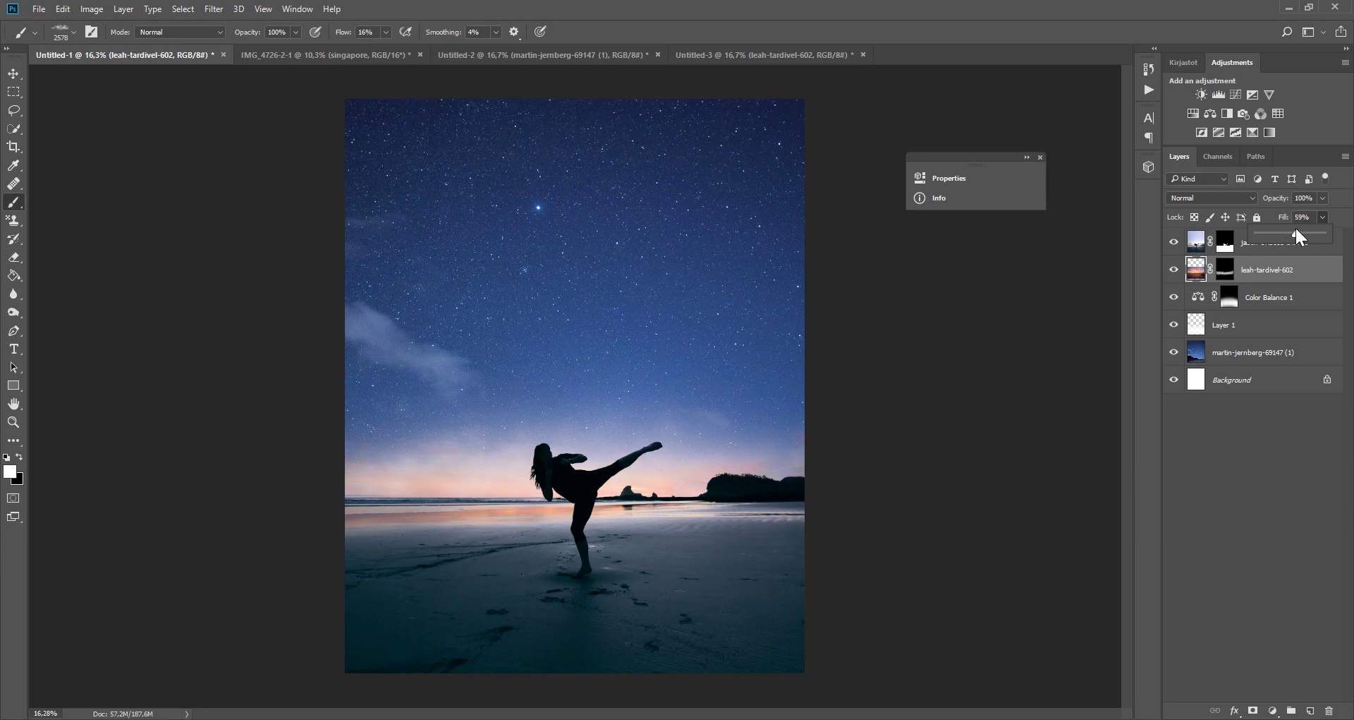
{"action": "scroll", "coordinate": [423, 480], "scroll_direction": "down", "scroll_amount": 2, "text": "alt"}
{"action": "scroll", "coordinate": [413, 508], "scroll_direction": "up", "scroll_amount": 2, "text": "alt"}
{"action": "scroll", "coordinate": [416, 519], "scroll_direction": "up", "scroll_amount": 2, "text": "alt"}
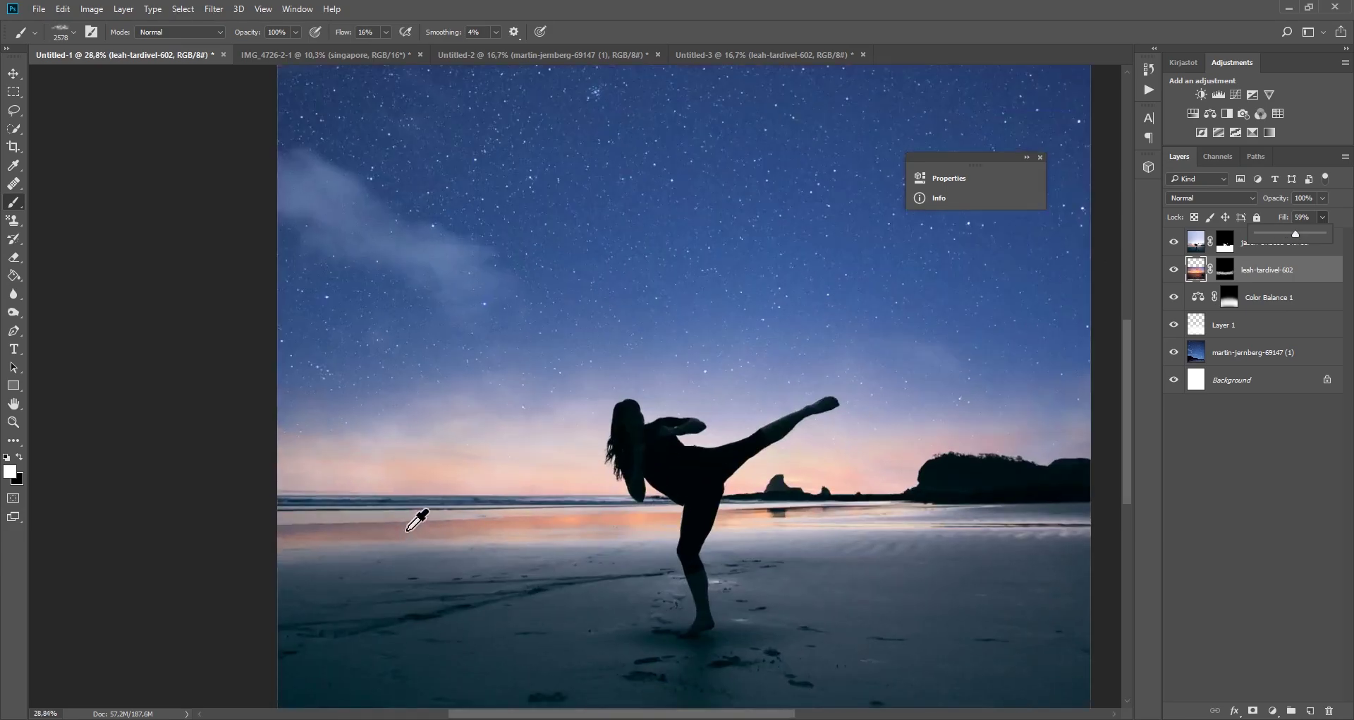
{"action": "scroll", "coordinate": [1037, 538], "scroll_direction": "down", "scroll_amount": 2}
{"action": "scroll", "coordinate": [829, 552], "scroll_direction": "down", "scroll_amount": 2}
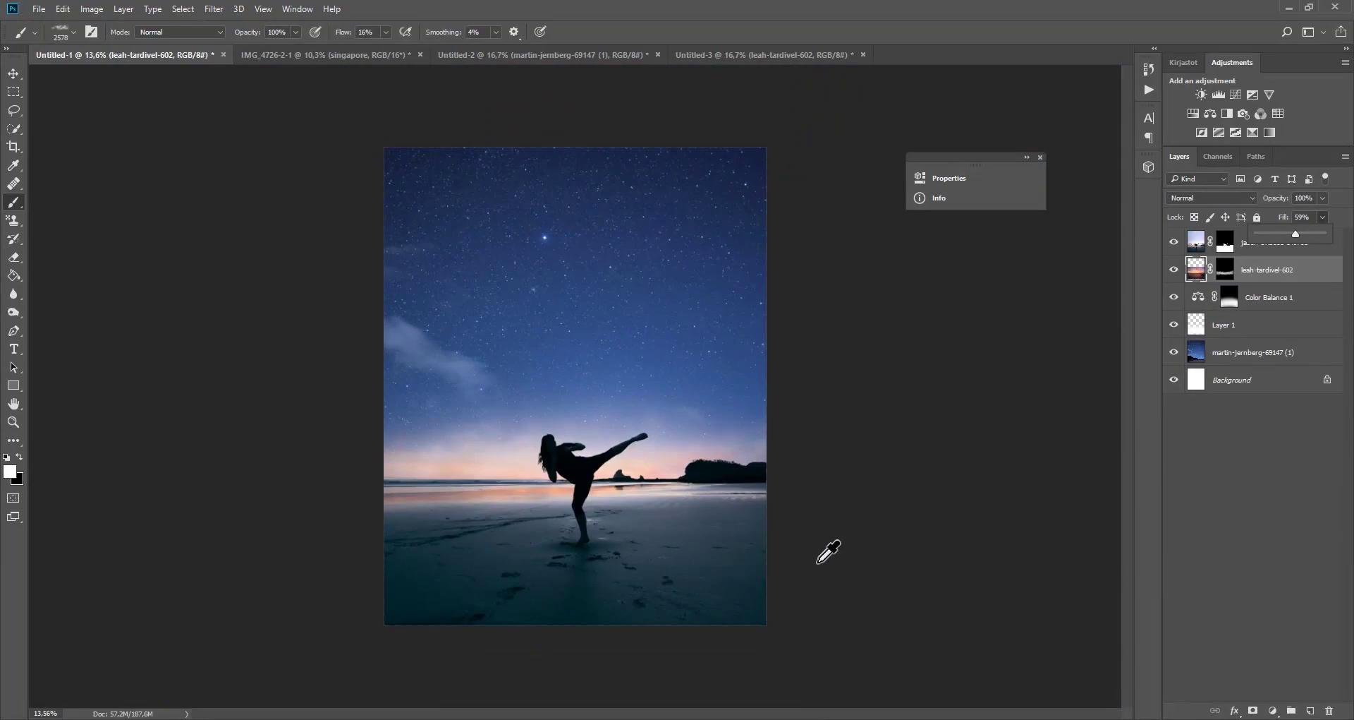
{"action": "scroll", "coordinate": [775, 551], "scroll_direction": "up", "scroll_amount": 2}
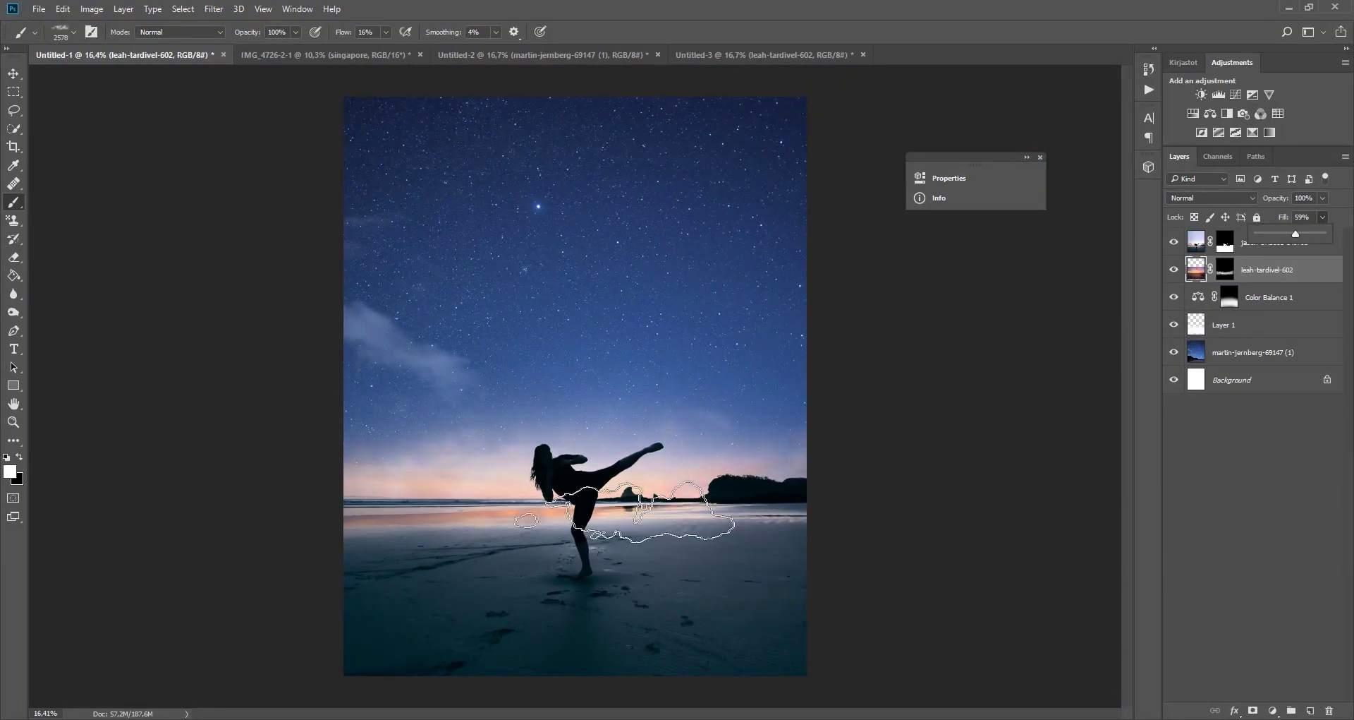
{"action": "scroll", "coordinate": [862, 523], "scroll_direction": "down", "scroll_amount": 1}
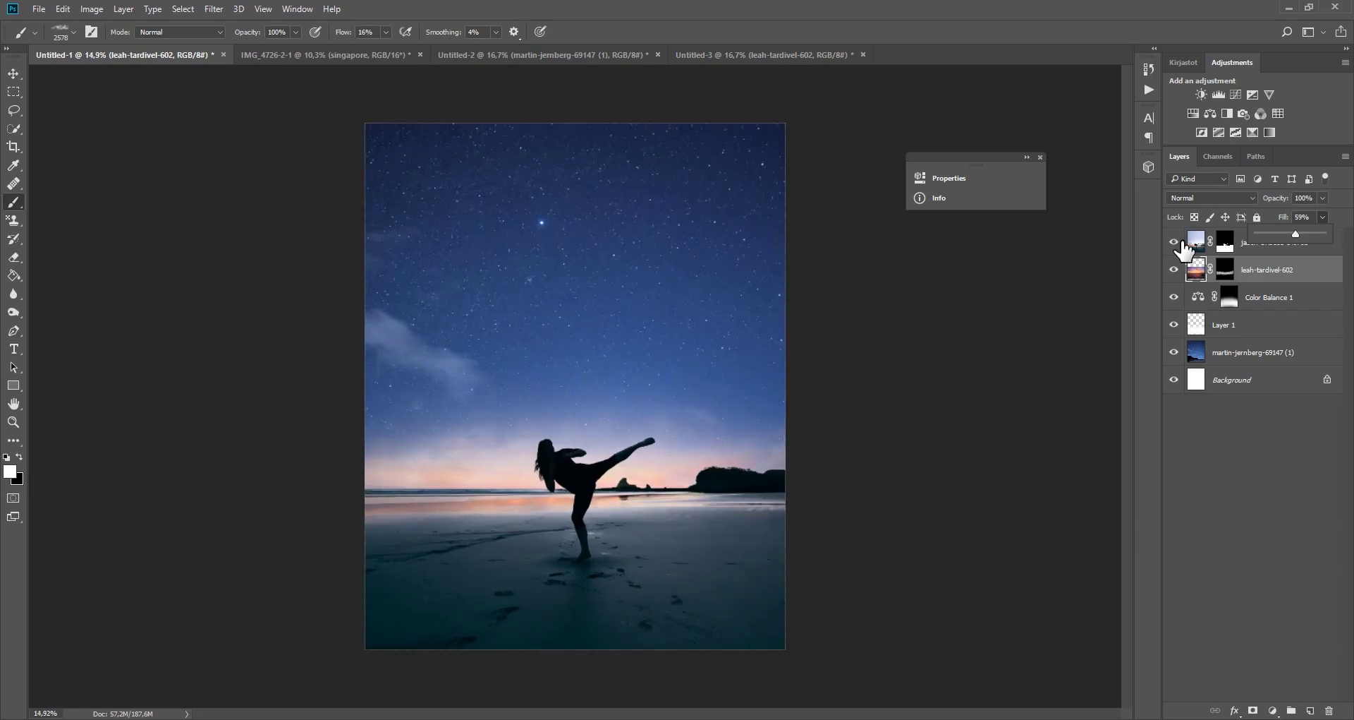
Add Hue/Saturation with Blues hue -9 and Brightness/Contrast with contrast 47.
{"action": "left_click", "coordinate": [1266, 242]}
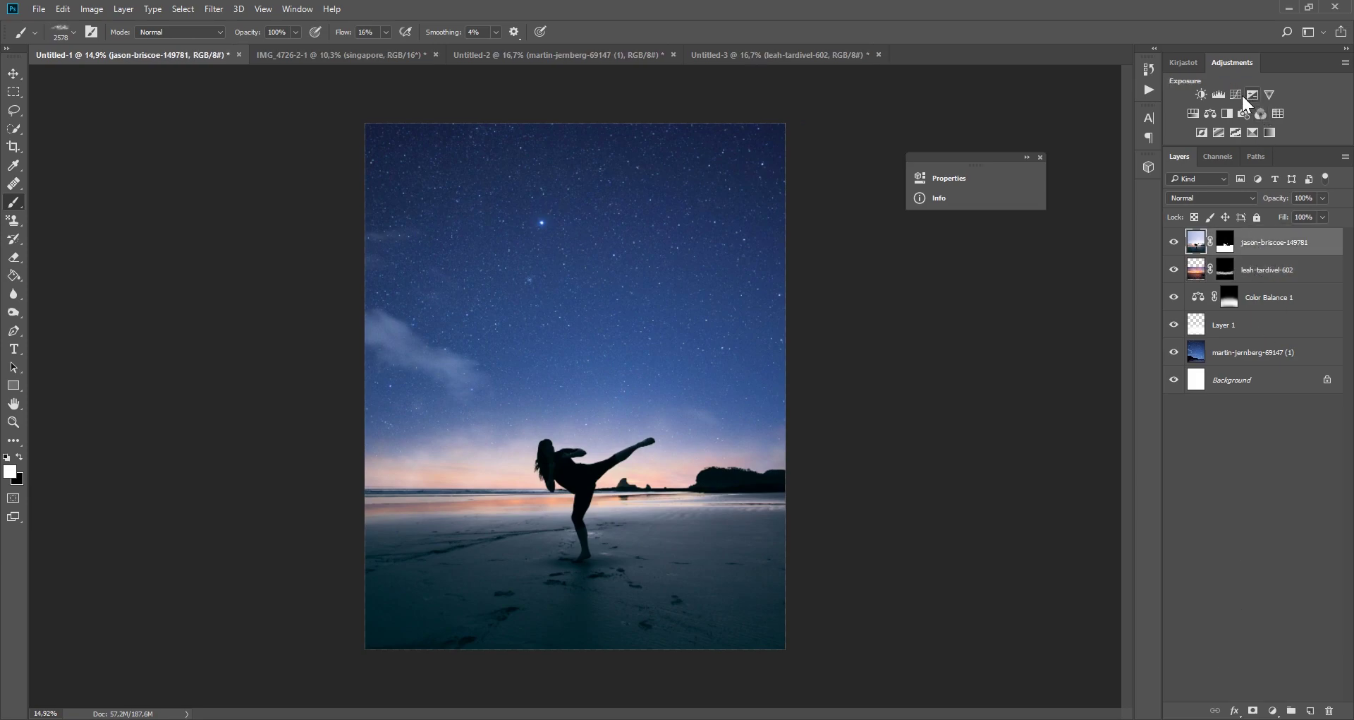
{"action": "left_click", "coordinate": [1193, 113]}
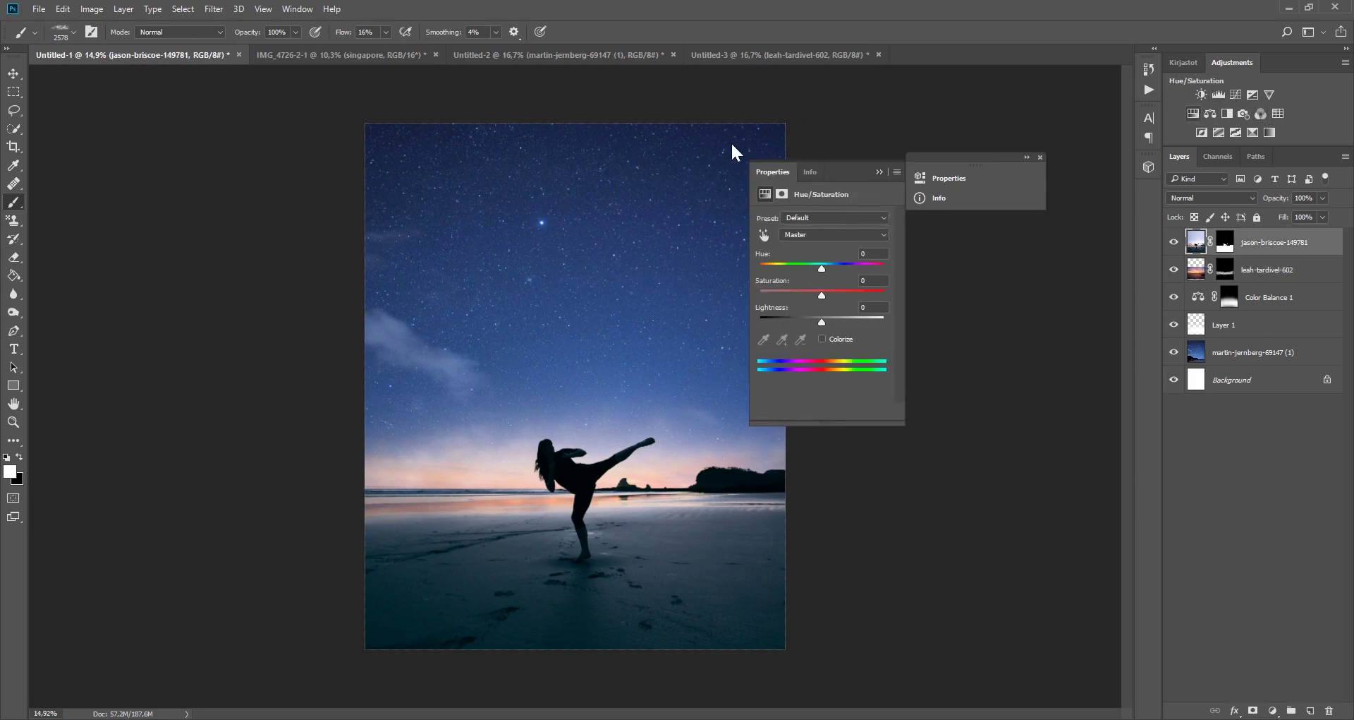
{"action": "left_click", "coordinate": [764, 235]}
{"action": "left_click", "coordinate": [567, 257]}
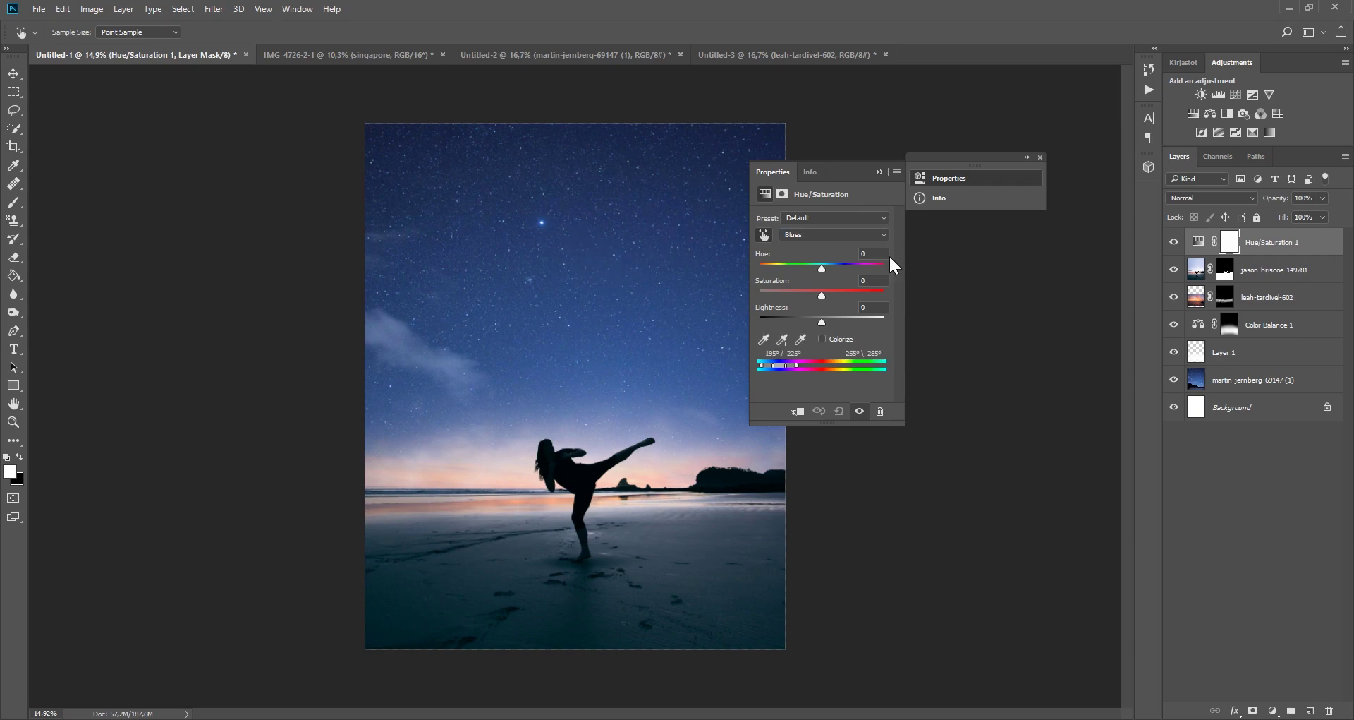
{"action": "left_click_drag", "start_coordinate": [821, 268], "coordinate": [817, 269]}
{"action": "left_click", "coordinate": [1202, 94]}
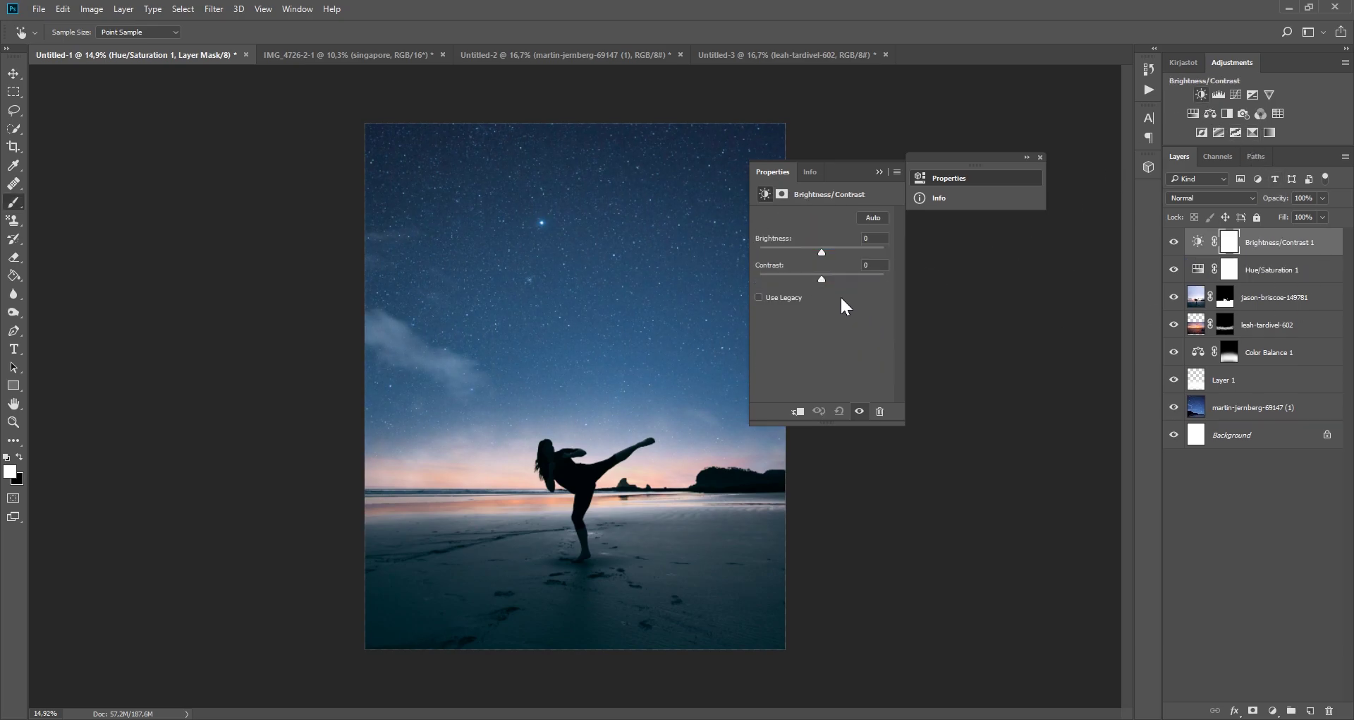
{"action": "mouse_move", "coordinate": [822, 278]}
{"action": "left_mouse_down"}
{"action": "mouse_move", "coordinate": [850, 279]}
{"action": "mouse_move", "coordinate": [819, 252]}
{"action": "left_mouse_up"}
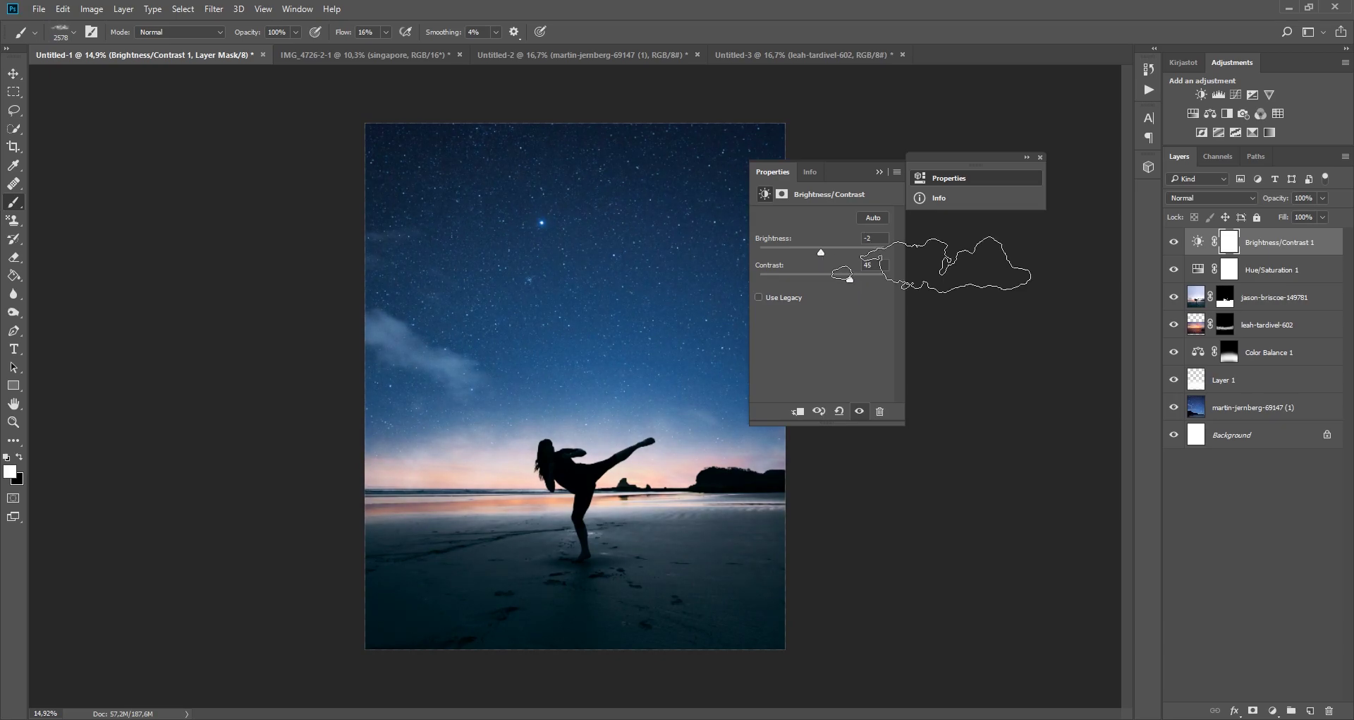
Add a Curves adjustment with black output 10 and white output 242.
{"action": "left_click", "coordinate": [1236, 94]}
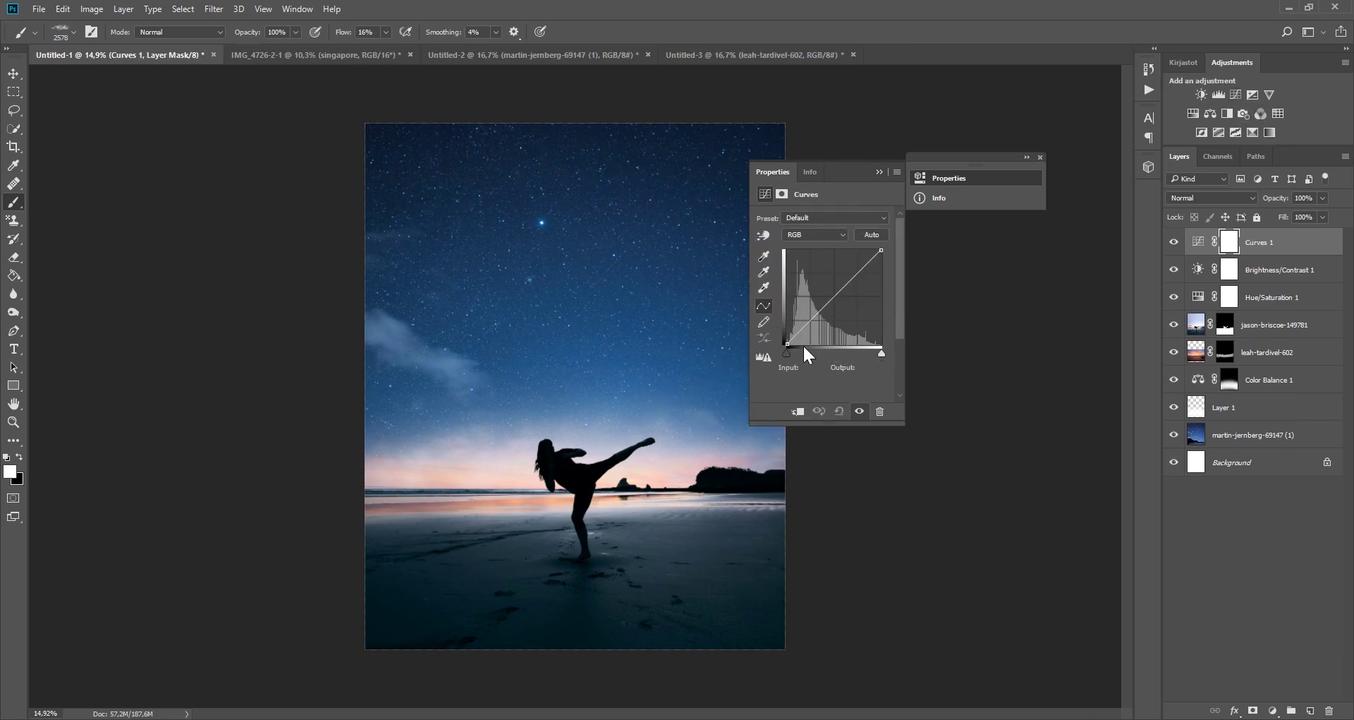
{"action": "left_click_drag", "start_coordinate": [787, 344], "coordinate": [778, 340]}
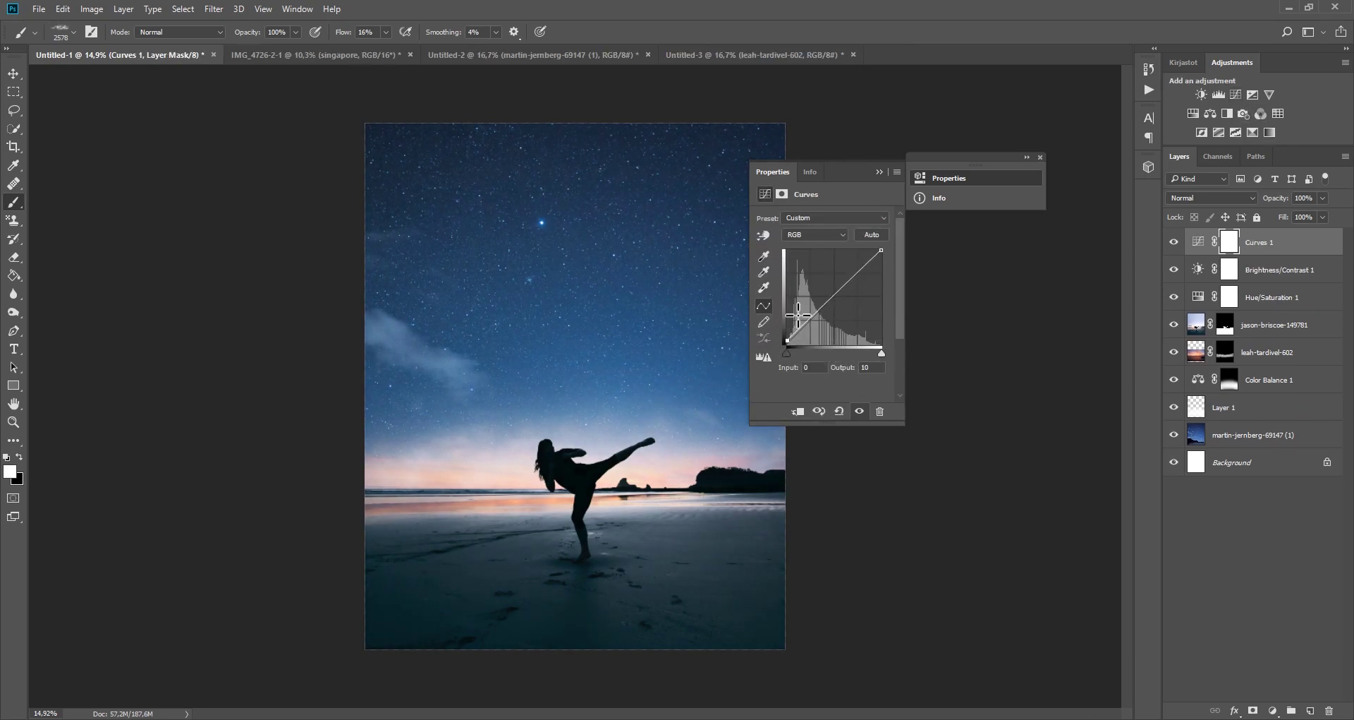
{"action": "left_click", "coordinate": [831, 302]}
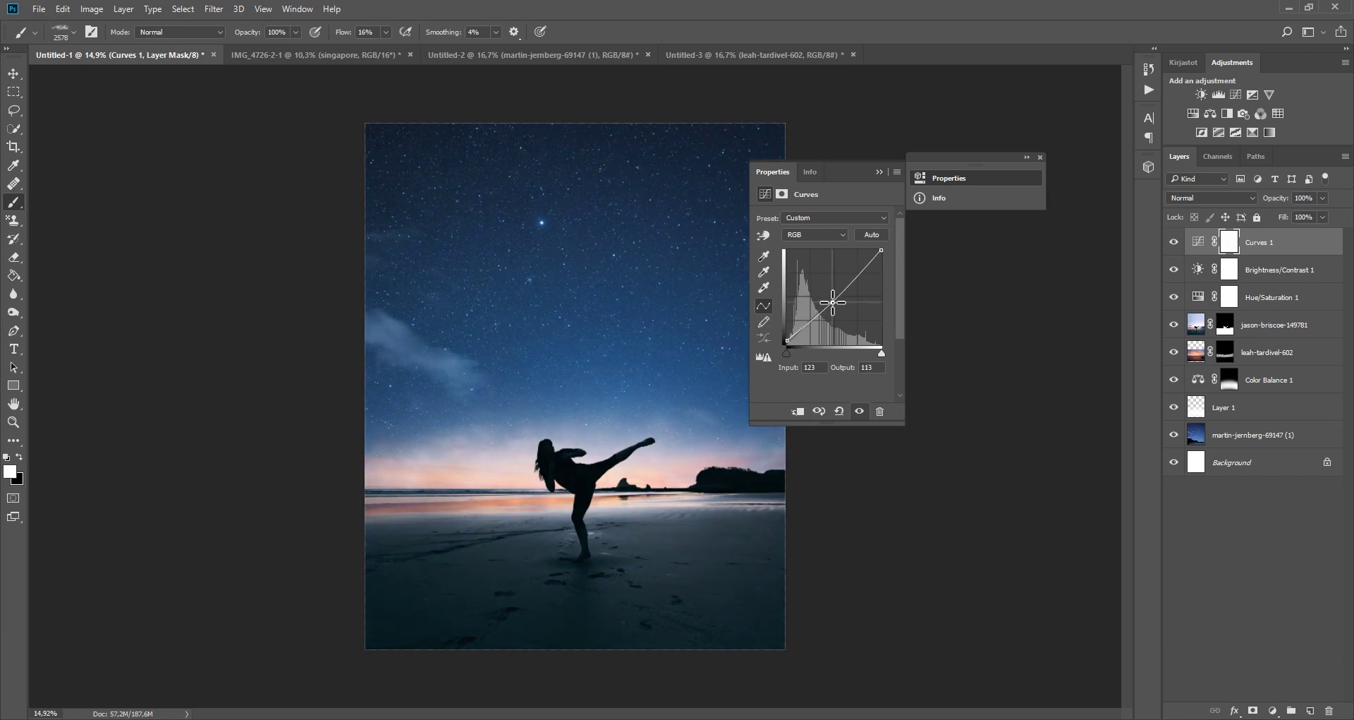
{"action": "left_click_drag", "start_coordinate": [882, 250], "coordinate": [878, 240]}
{"action": "left_click", "coordinate": [879, 171]}
{"action": "scroll", "coordinate": [910, 327], "scroll_direction": "down", "scroll_amount": 2}
Group the three adjustments into Group 1 and toggle its visibility to compare.
{"action": "left_click", "coordinate": [1270, 297], "text": "shift"}
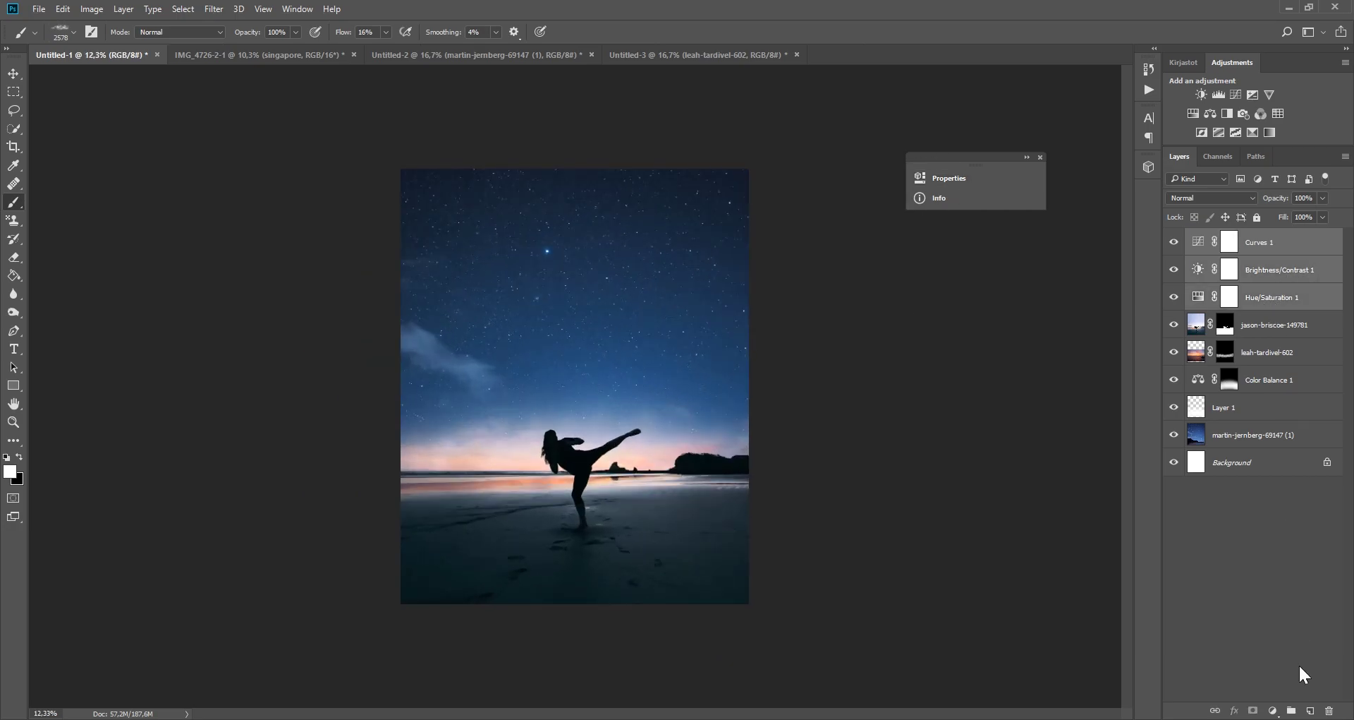
{"action": "left_click", "coordinate": [1291, 710]}
{"action": "left_click", "coordinate": [1174, 236]}
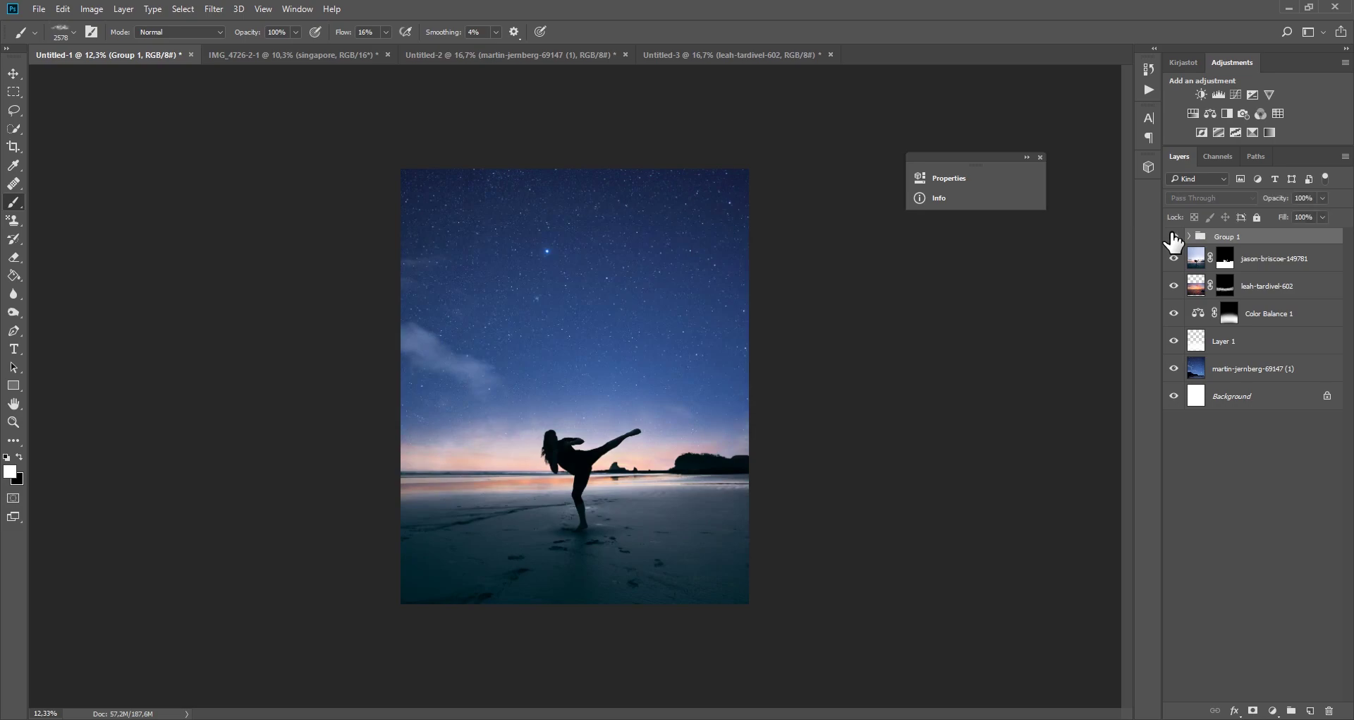
{"action": "left_click", "coordinate": [1174, 235]}
{"action": "left_click", "coordinate": [1173, 236]}
{"action": "scroll", "coordinate": [958, 393], "scroll_direction": "down", "scroll_amount": 2}
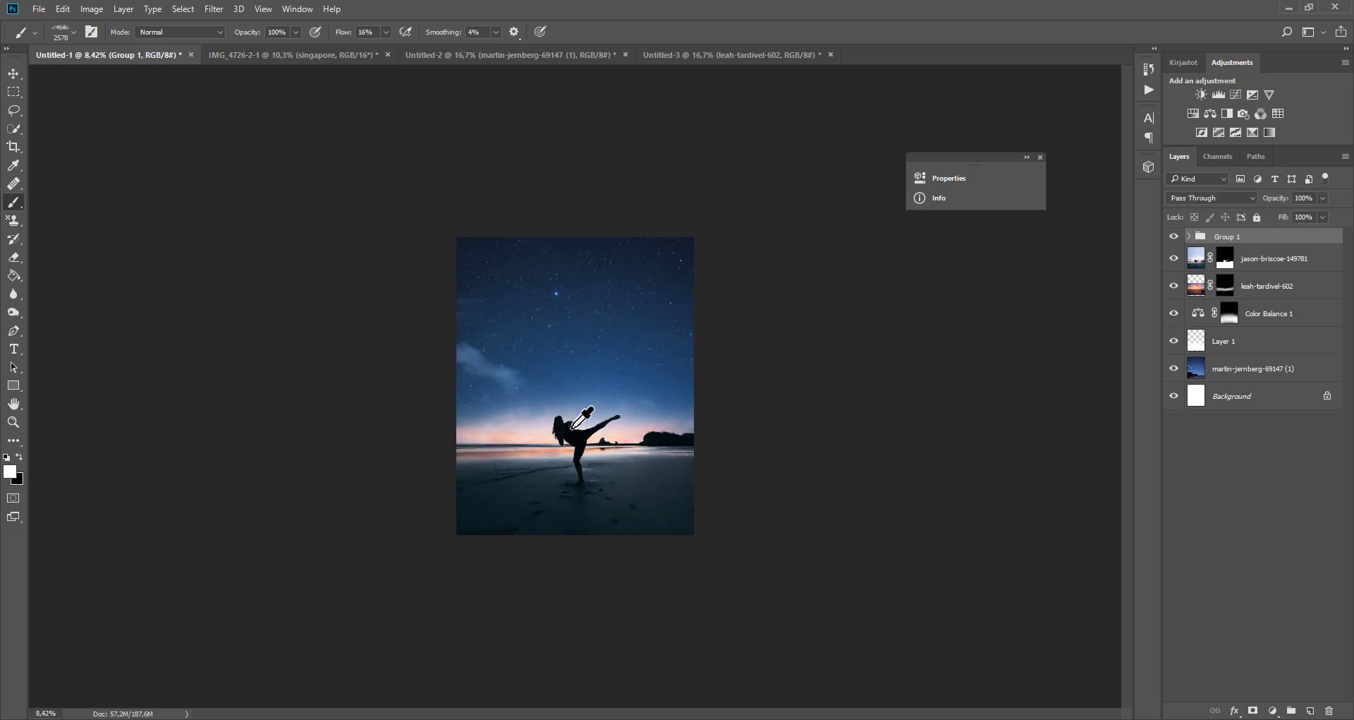
{"action": "scroll", "coordinate": [958, 393], "scroll_direction": "up", "scroll_amount": 4}
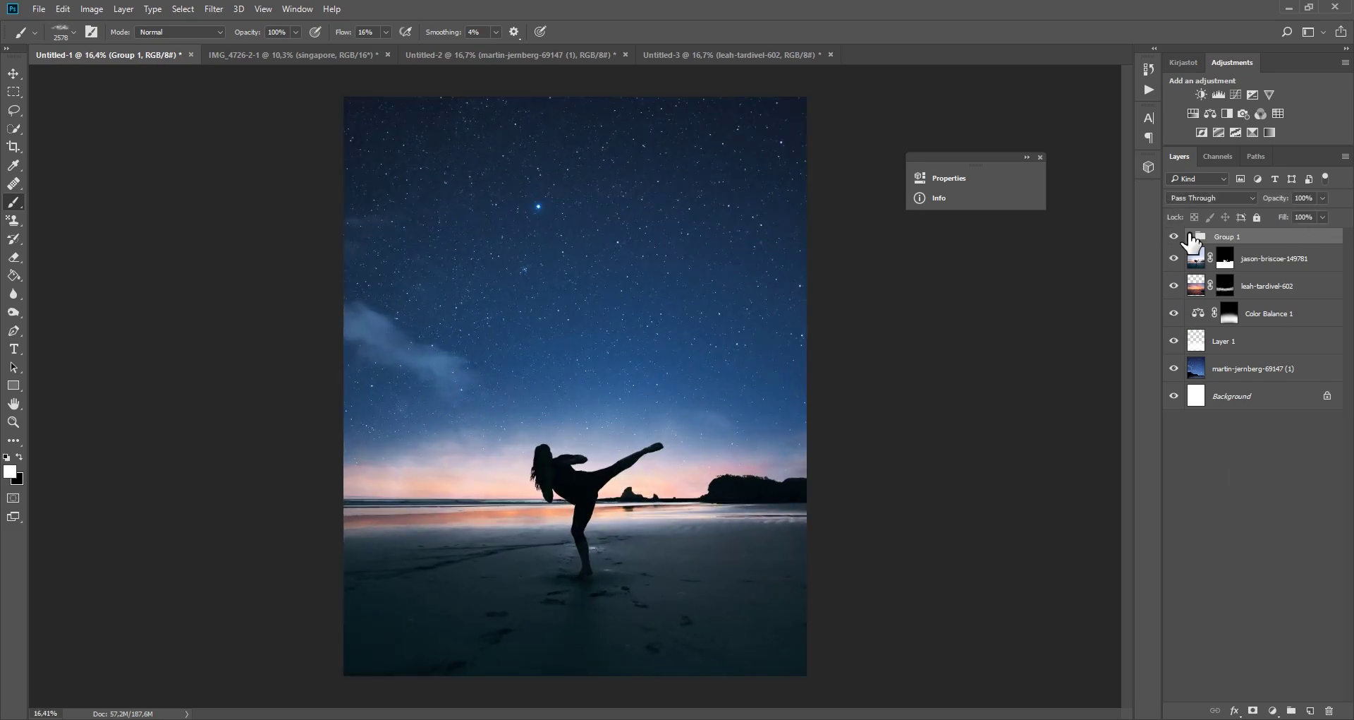
{"action": "left_click", "coordinate": [1189, 236]}
{"action": "left_click", "coordinate": [1276, 259]}
Add Layer 2 set to Overlay, with a soft round brush around 635 px.
{"action": "left_click", "coordinate": [1310, 711]}
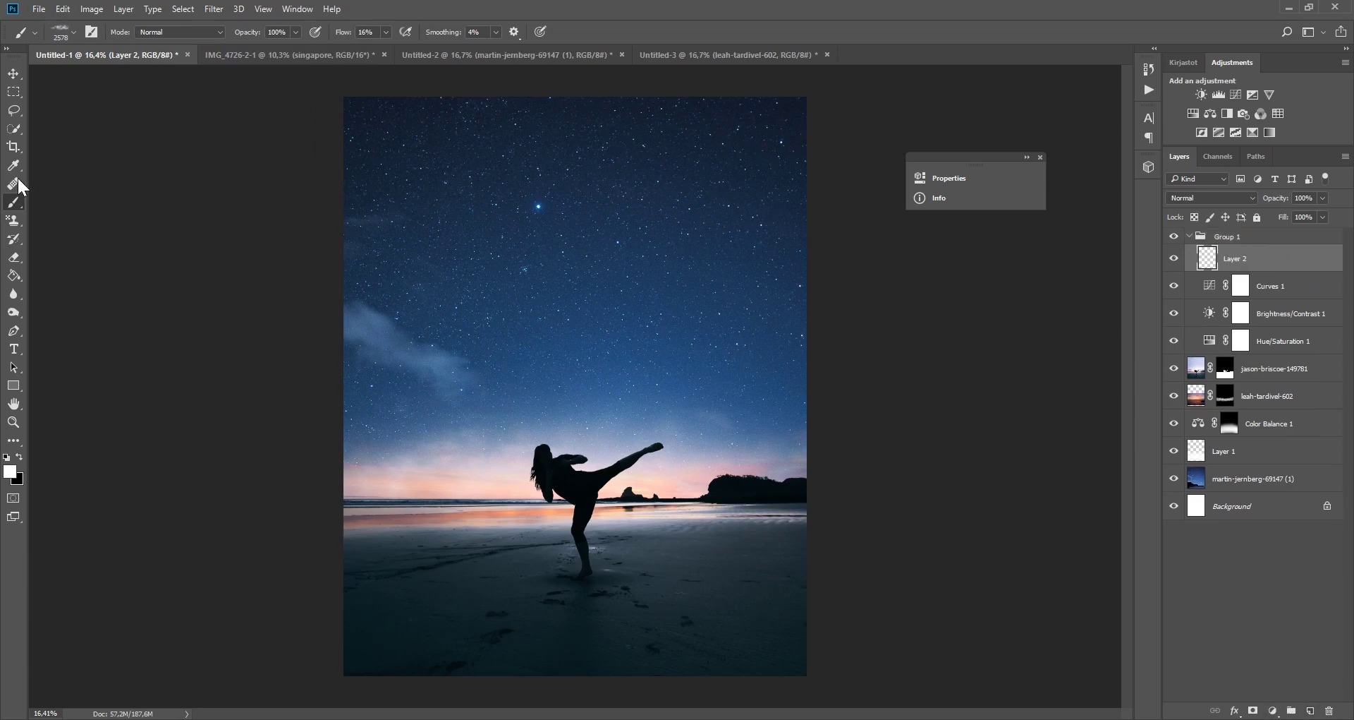
{"action": "right_click", "coordinate": [162, 225]}
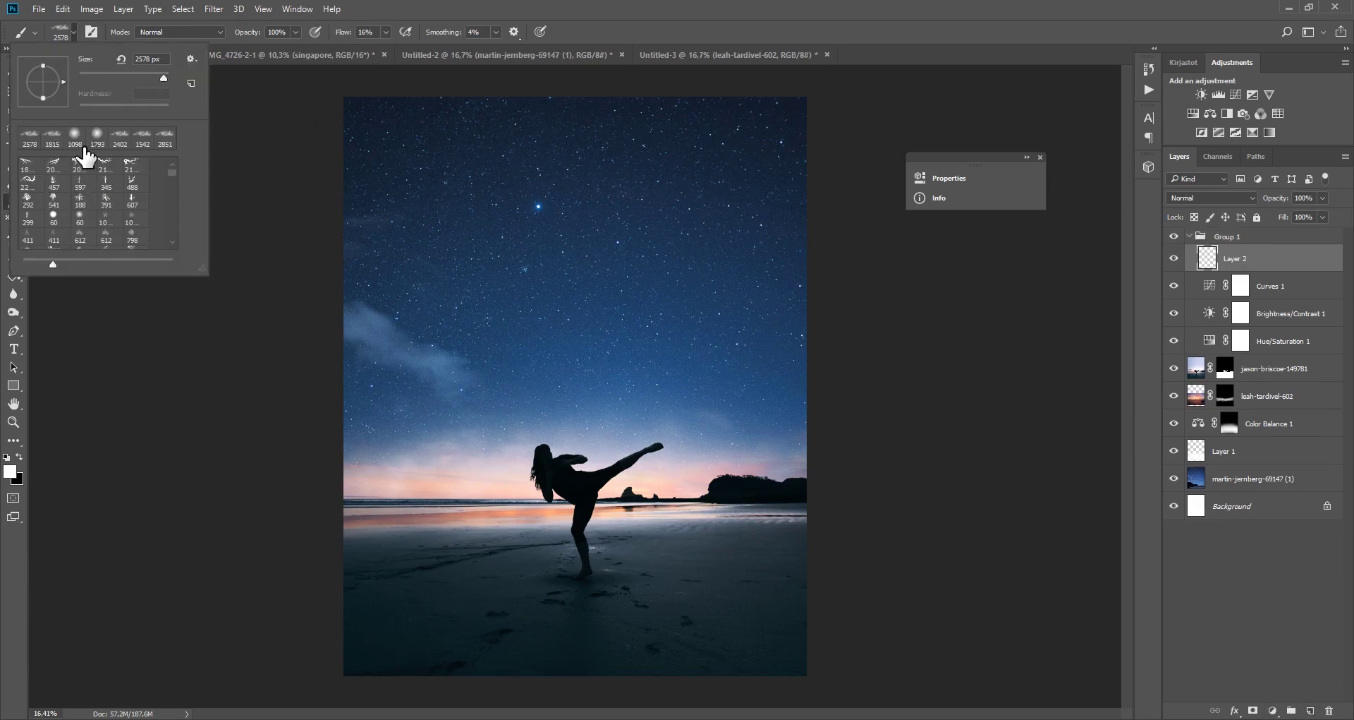
{"action": "left_click", "coordinate": [136, 195]}
{"action": "key", "text": "Return"}
{"action": "key", "text": "bracketleft"}
{"action": "key", "text": "bracketleft"}
{"action": "key", "text": "bracketleft"}
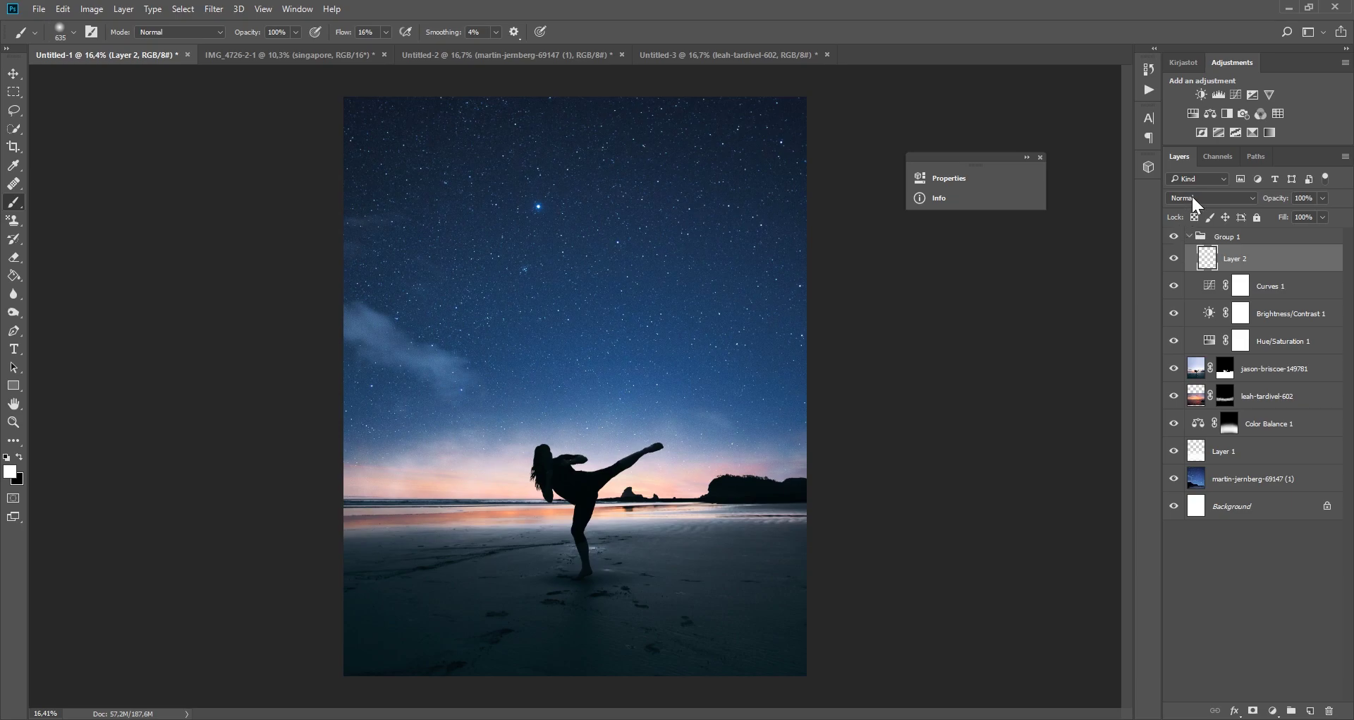
{"action": "left_click", "coordinate": [1199, 201]}
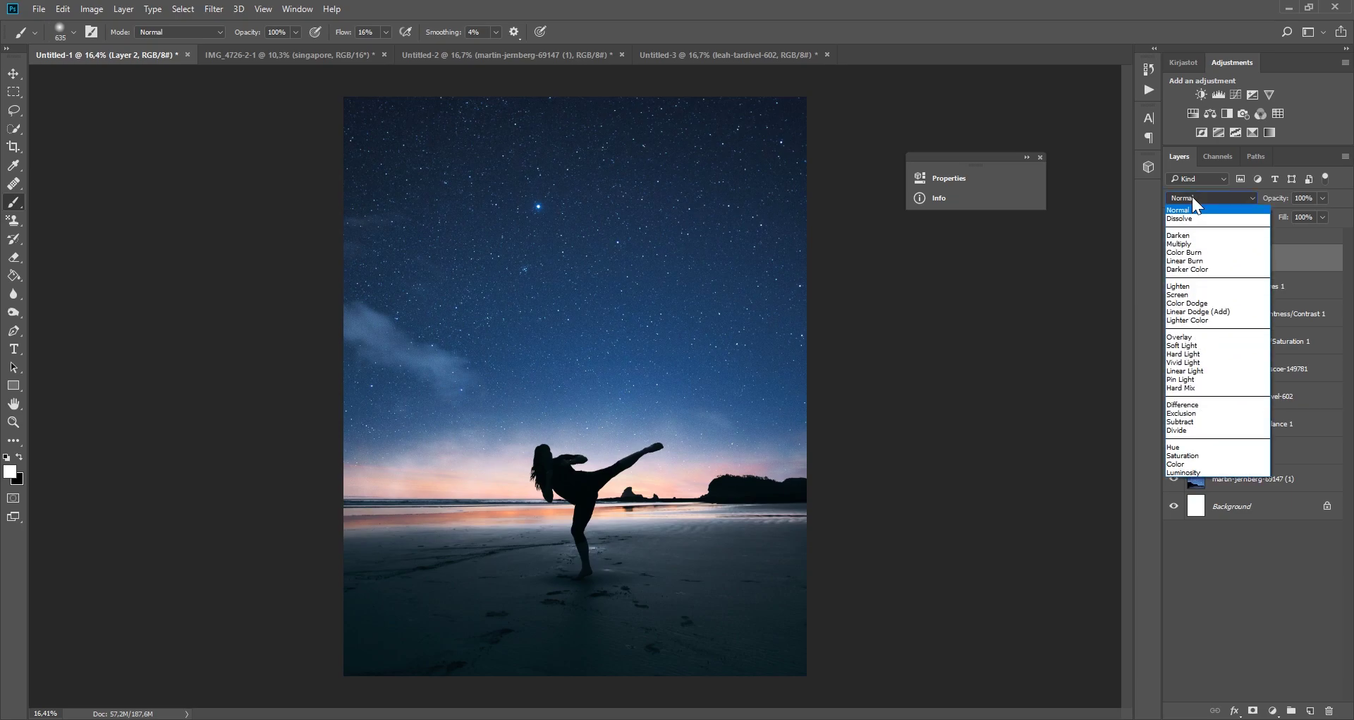
{"action": "left_click", "coordinate": [1192, 337]}
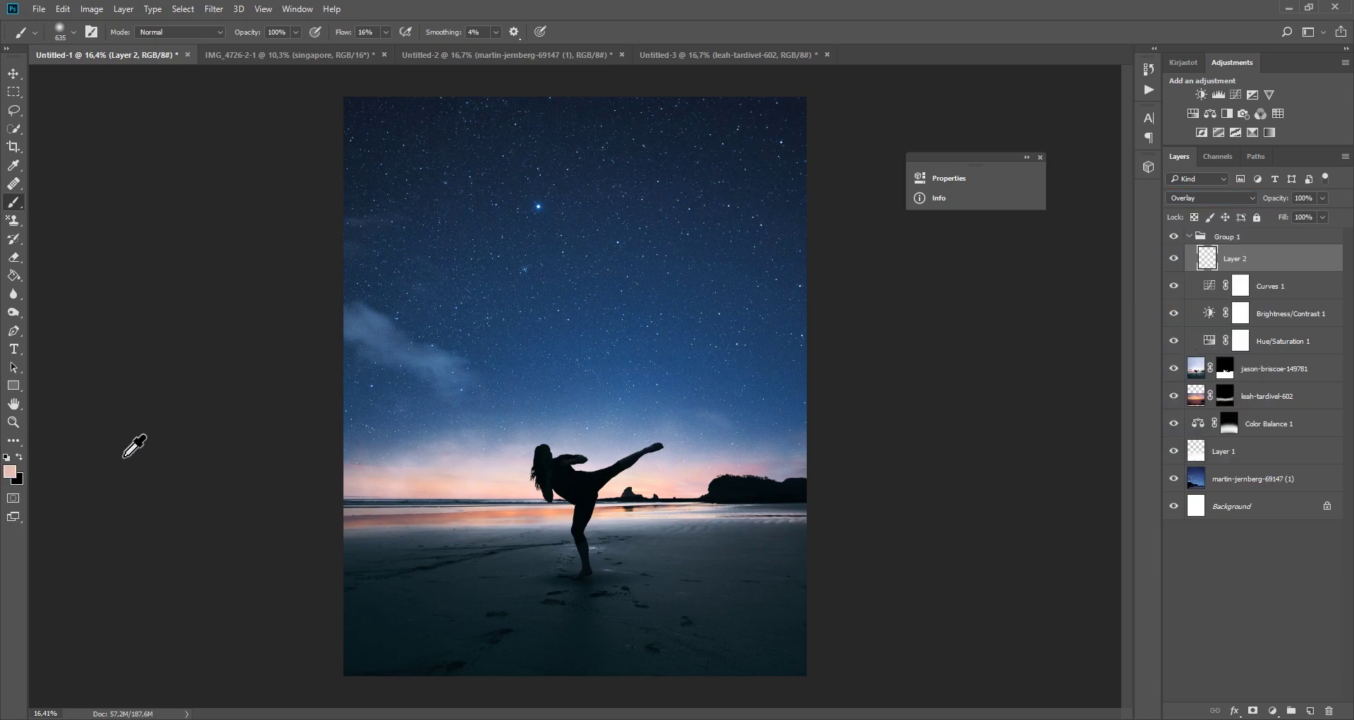
Paint a light pink #ffe2d7 glow along the horizon and into the sky above.
{"action": "left_click", "coordinate": [10, 470]}
{"action": "mouse_move", "coordinate": [789, 133]}
{"action": "left_mouse_down"}
{"action": "mouse_move", "coordinate": [822, 120]}
{"action": "mouse_move", "coordinate": [810, 110]}
{"action": "left_mouse_up"}
{"action": "left_click", "coordinate": [1078, 119]}
{"action": "mouse_move", "coordinate": [542, 506]}
{"action": "left_mouse_down"}
{"action": "mouse_move", "coordinate": [529, 492]}
{"action": "mouse_move", "coordinate": [378, 499]}
{"action": "left_mouse_up"}
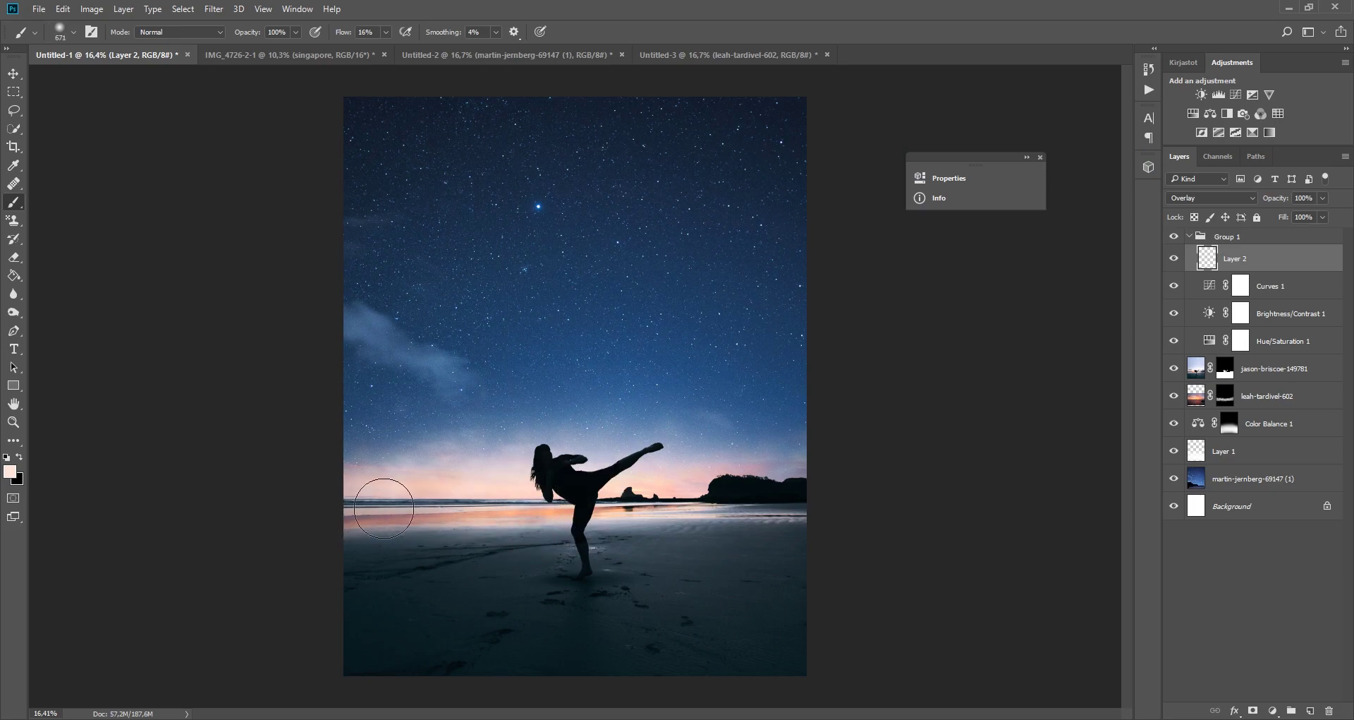
{"action": "left_click_drag", "start_coordinate": [484, 498], "coordinate": [474, 499]}
{"action": "mouse_move", "coordinate": [398, 523]}
{"action": "left_mouse_down"}
{"action": "mouse_move", "coordinate": [547, 541]}
{"action": "mouse_move", "coordinate": [565, 530]}
{"action": "left_mouse_up"}
{"action": "mouse_move", "coordinate": [695, 520]}
{"action": "left_mouse_down"}
{"action": "mouse_move", "coordinate": [663, 520]}
{"action": "mouse_move", "coordinate": [800, 520]}
{"action": "left_mouse_up"}
{"action": "left_click_drag", "start_coordinate": [606, 502], "coordinate": [581, 503]}
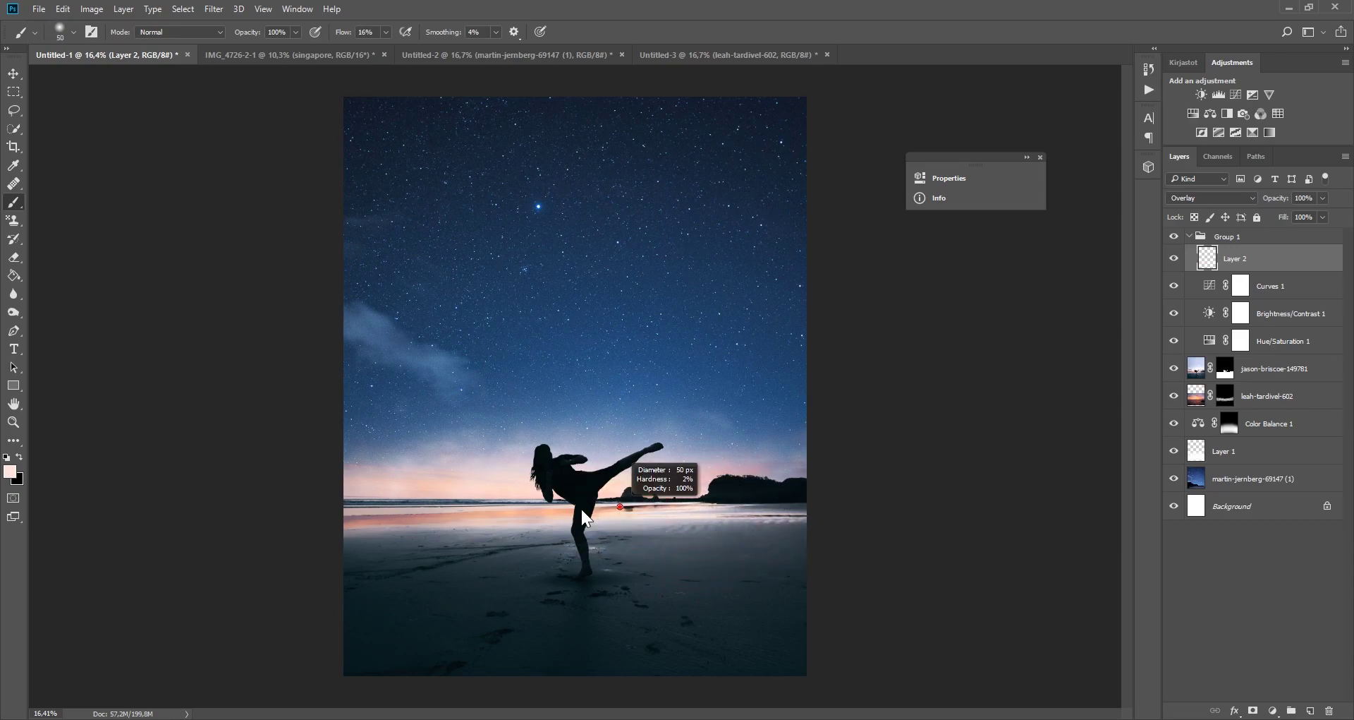
{"action": "left_click_drag", "start_coordinate": [423, 499], "coordinate": [451, 499]}
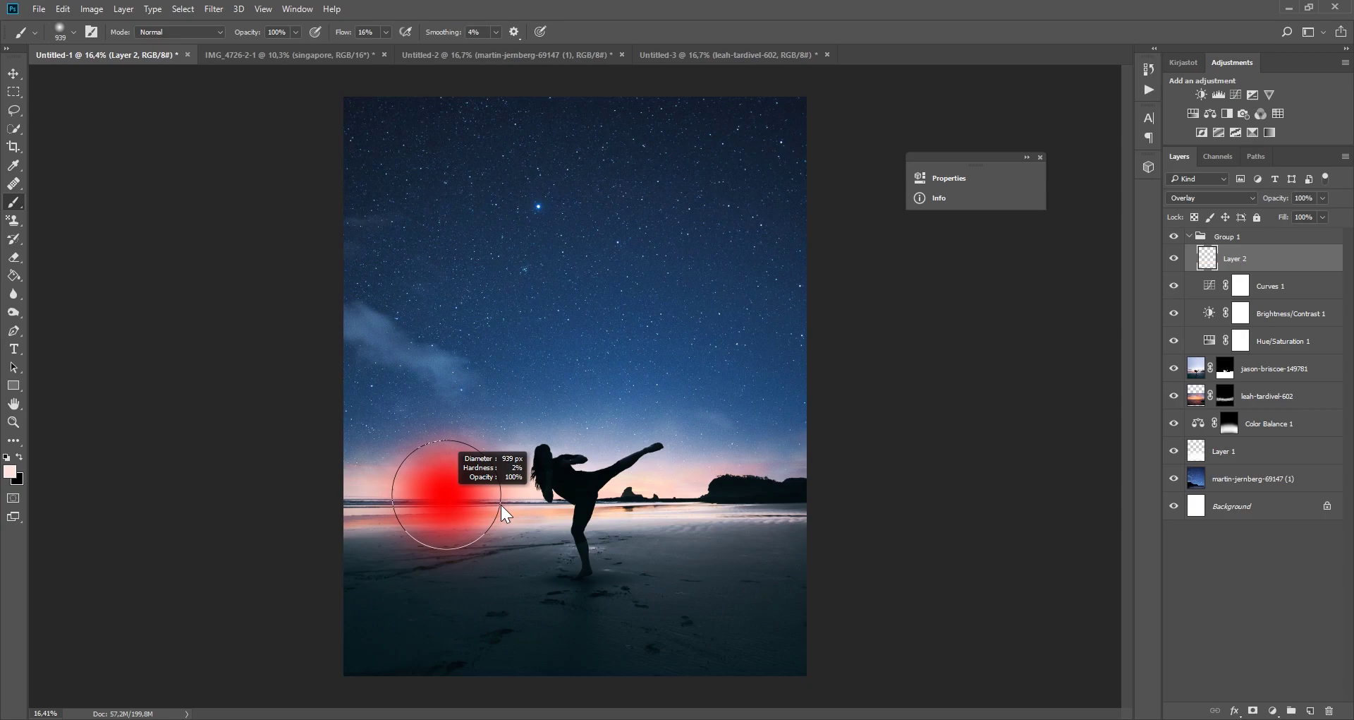
{"action": "left_click_drag", "start_coordinate": [341, 453], "coordinate": [865, 444]}
{"action": "left_click_drag", "start_coordinate": [726, 460], "coordinate": [762, 460]}
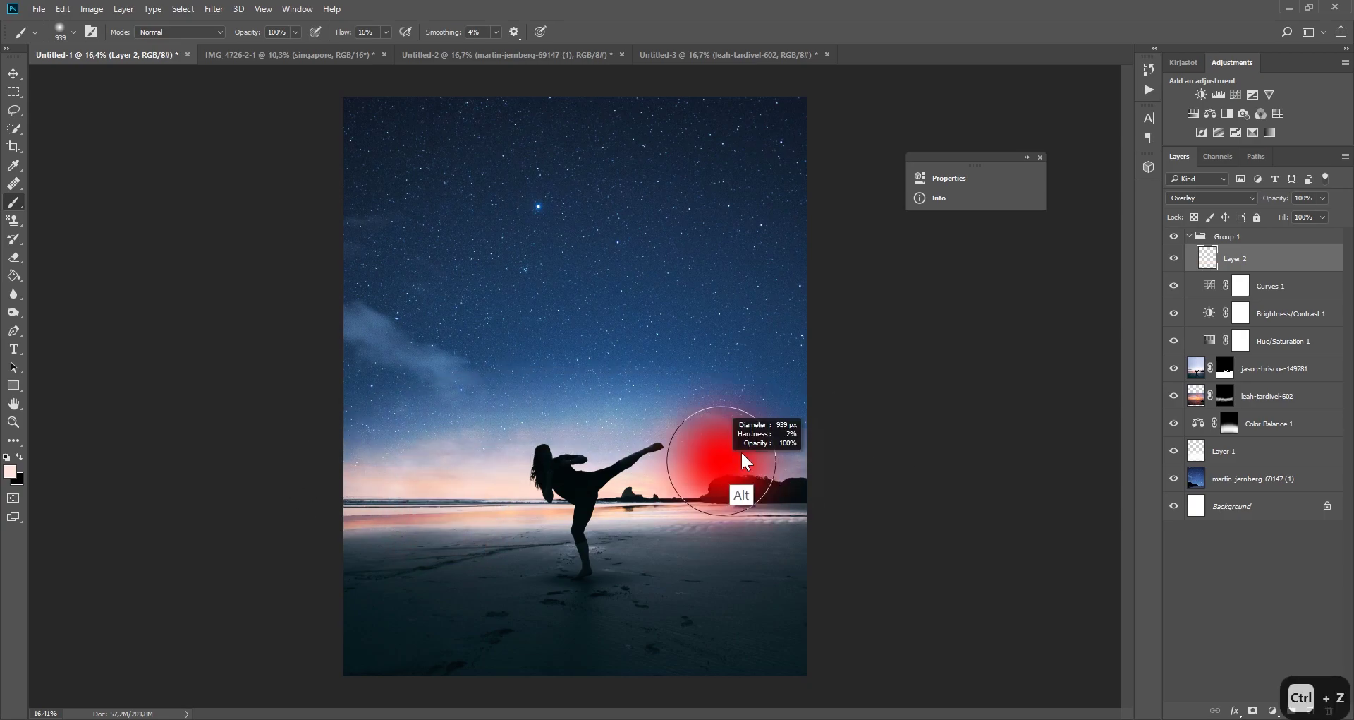
{"action": "key", "text": "ctrl+z"}
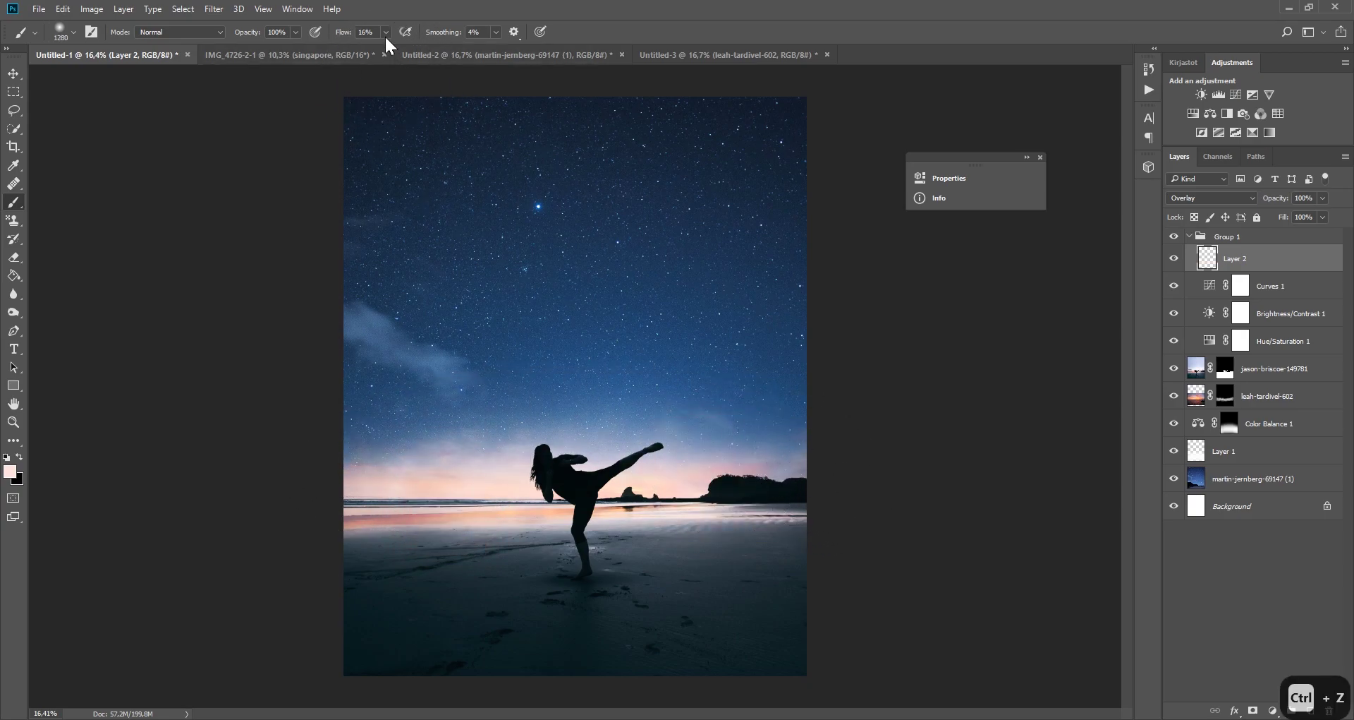
Lower brush flow to 1% and lay very faint glow strokes across the horizon.
{"action": "left_click", "coordinate": [385, 32]}
{"action": "left_click_drag", "start_coordinate": [376, 50], "coordinate": [370, 49]}
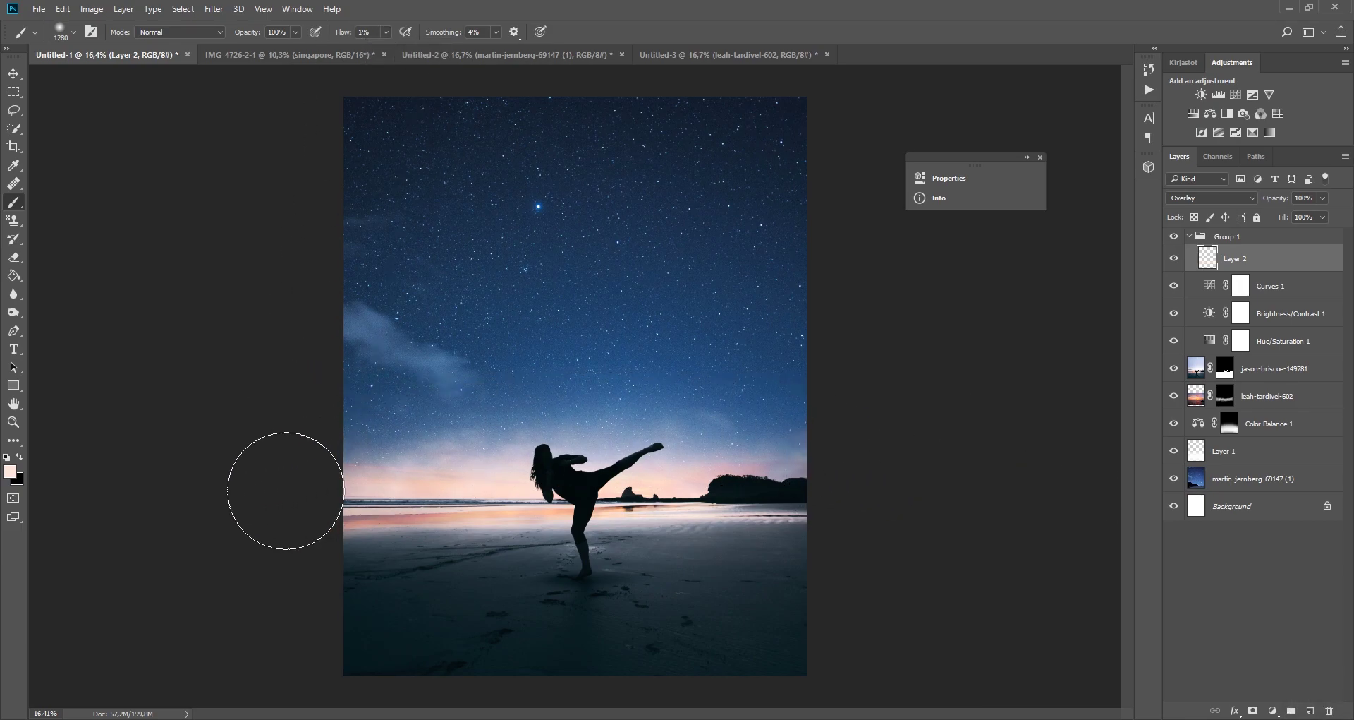
{"action": "left_click_drag", "start_coordinate": [875, 485], "coordinate": [242, 474]}
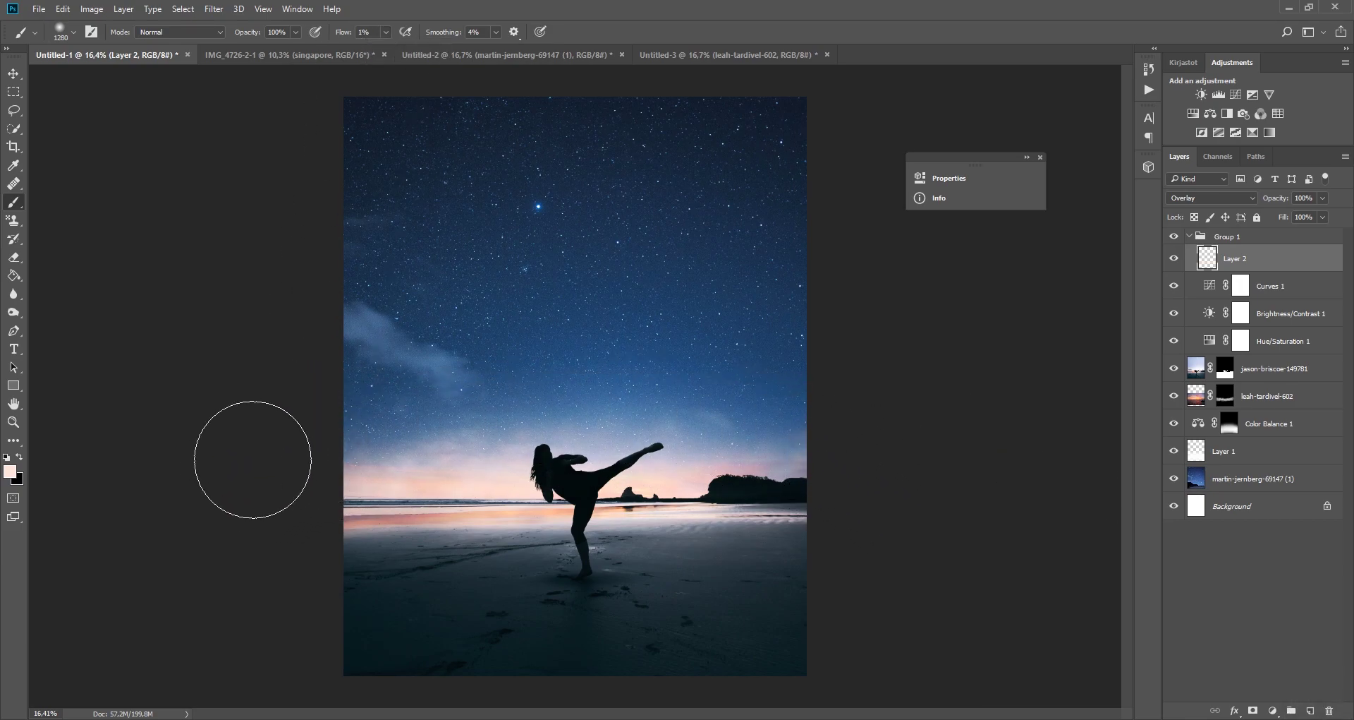
{"action": "left_click", "coordinate": [1174, 242]}
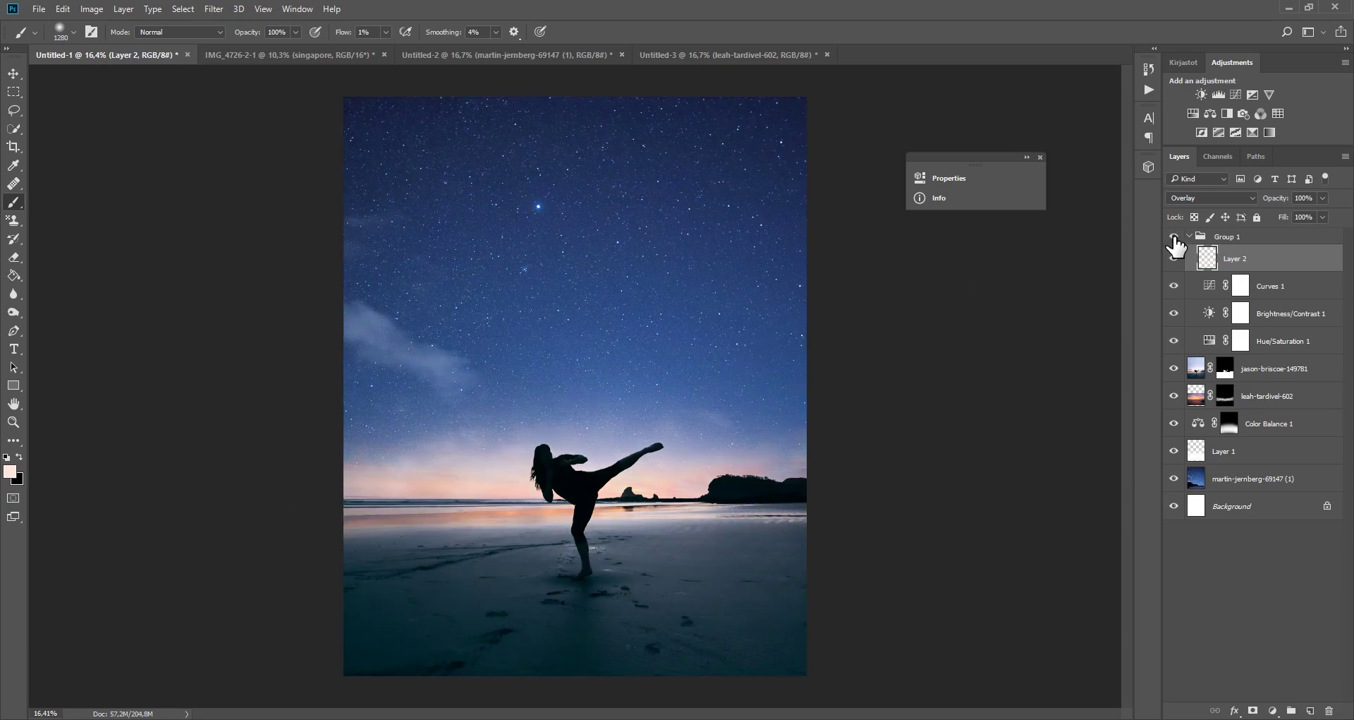
Add a Color Balance layer with midtones Cyan-Red -11 and highlights Cyan-Red +2.
{"action": "left_click", "coordinate": [1210, 113]}
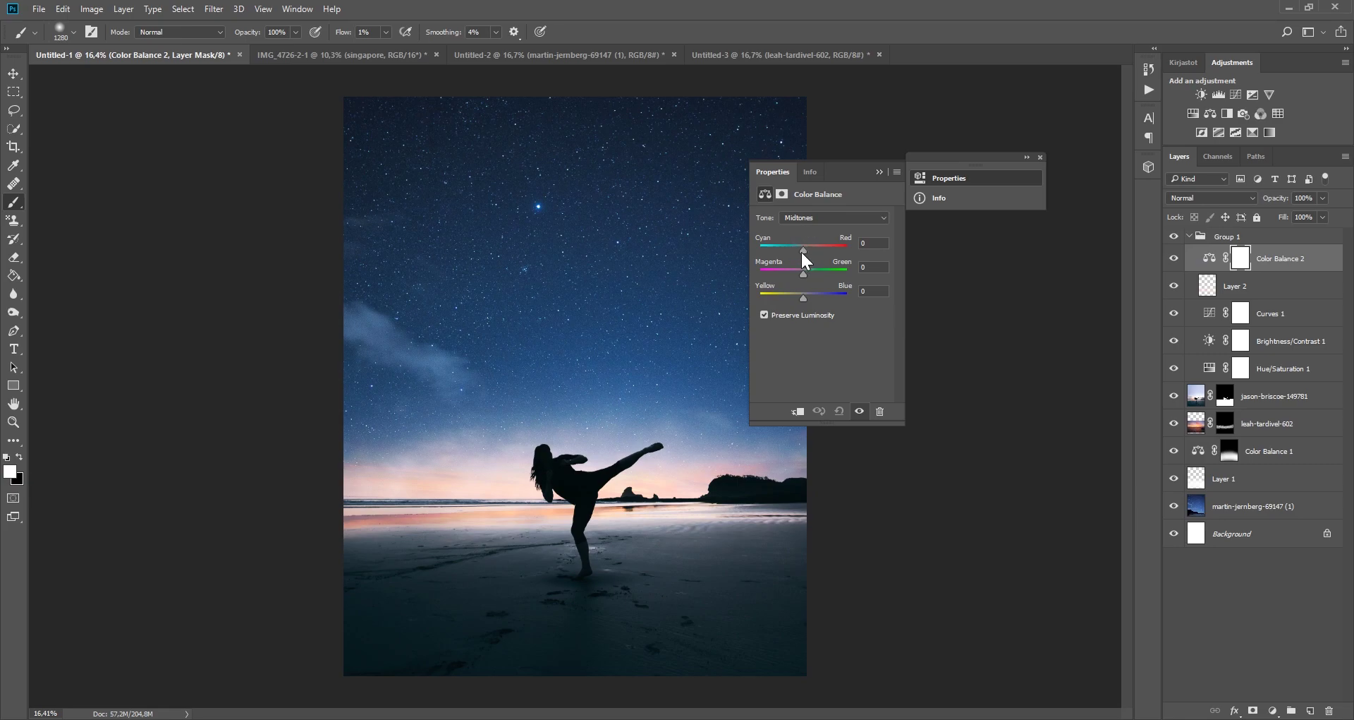
{"action": "left_click_drag", "start_coordinate": [802, 251], "coordinate": [799, 254]}
{"action": "left_click", "coordinate": [820, 218]}
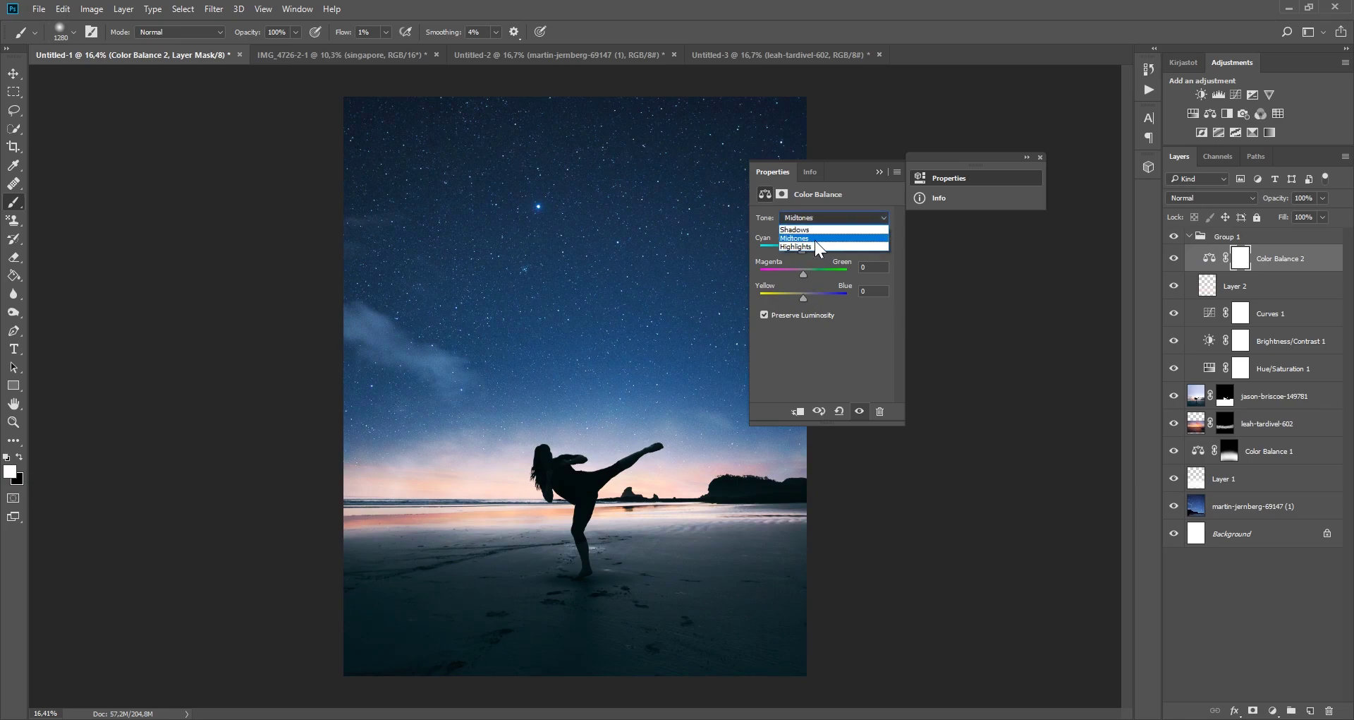
{"action": "left_click", "coordinate": [812, 247]}
{"action": "left_click", "coordinate": [804, 249]}
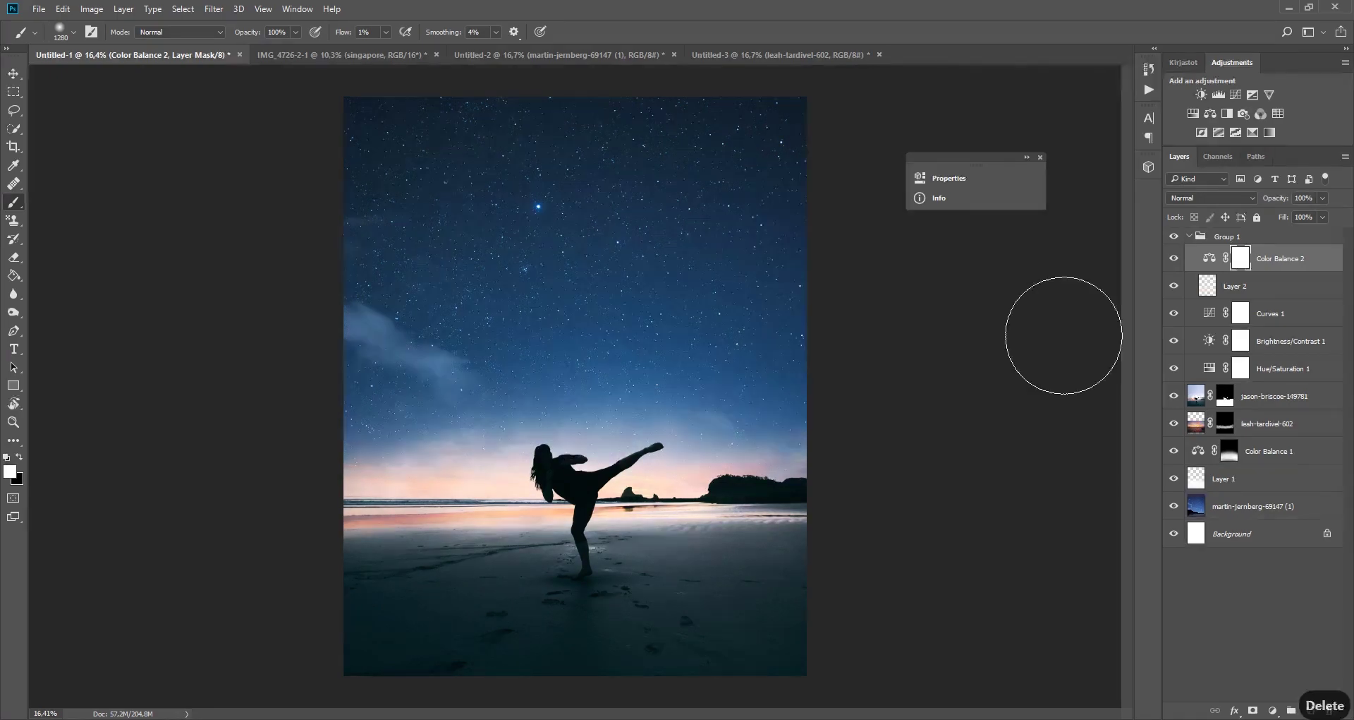
{"action": "key", "text": "Delete"}
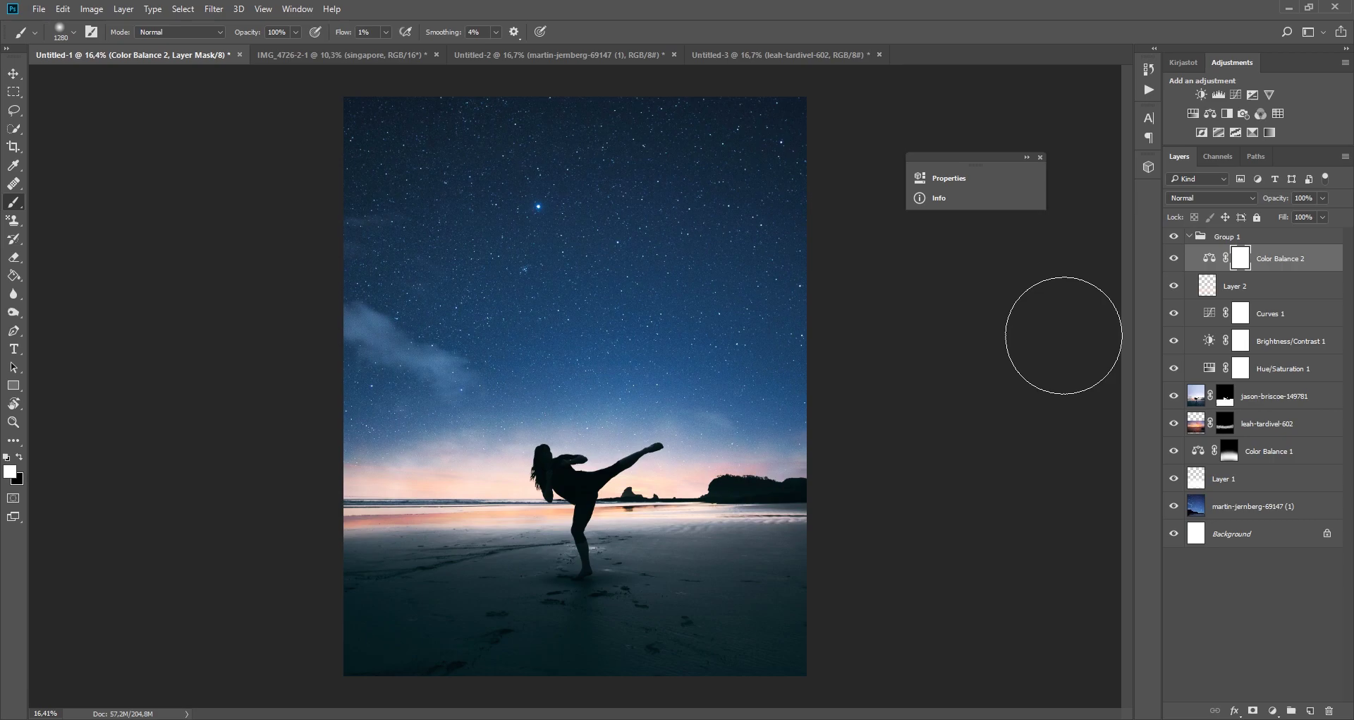
{"action": "key", "text": "Delete"}
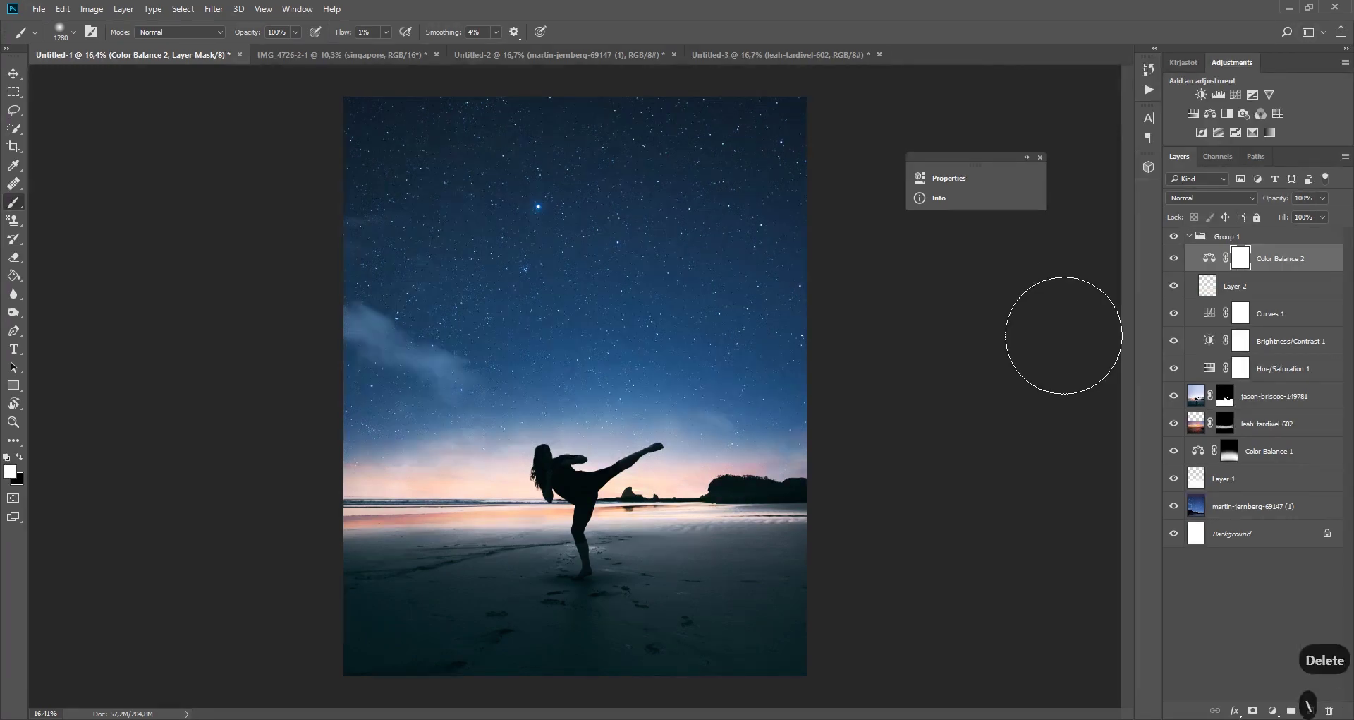